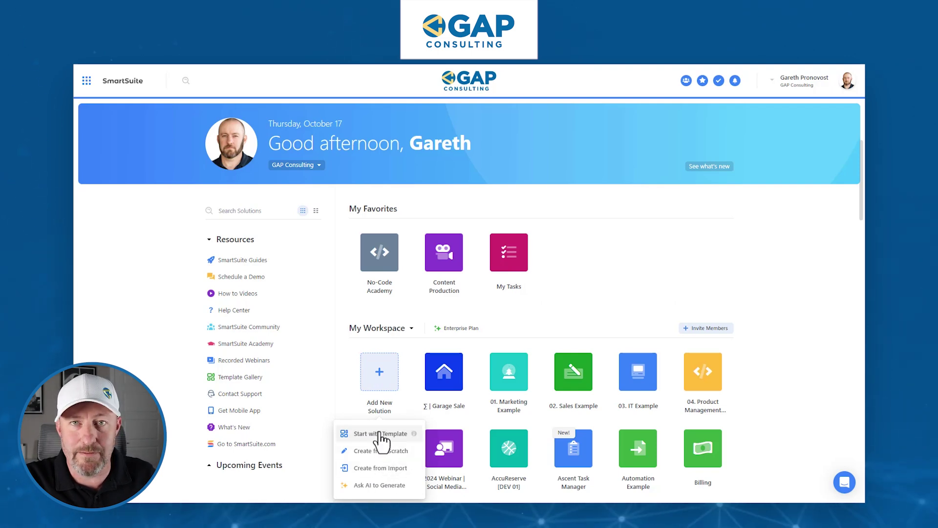
Create a new solution from scratch and name it "My Tasks 2".
left_click(380, 467)
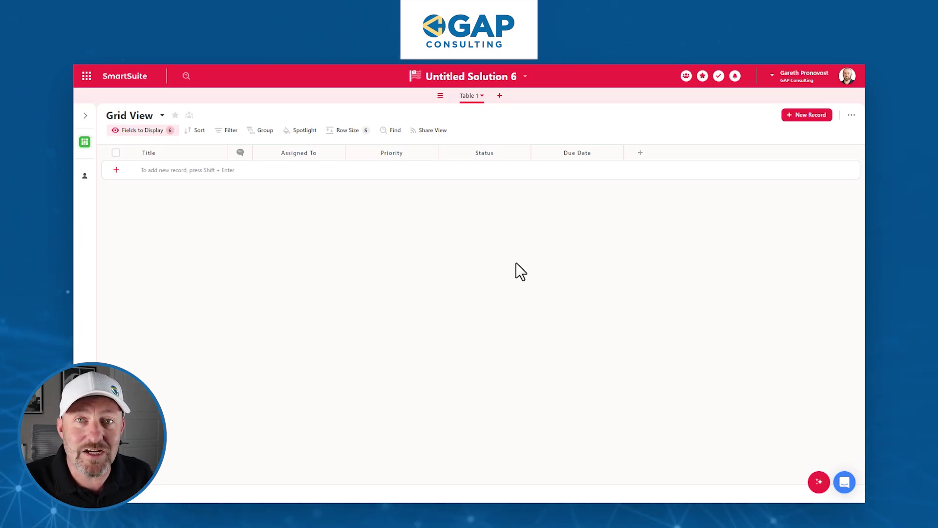
left_click(481, 78)
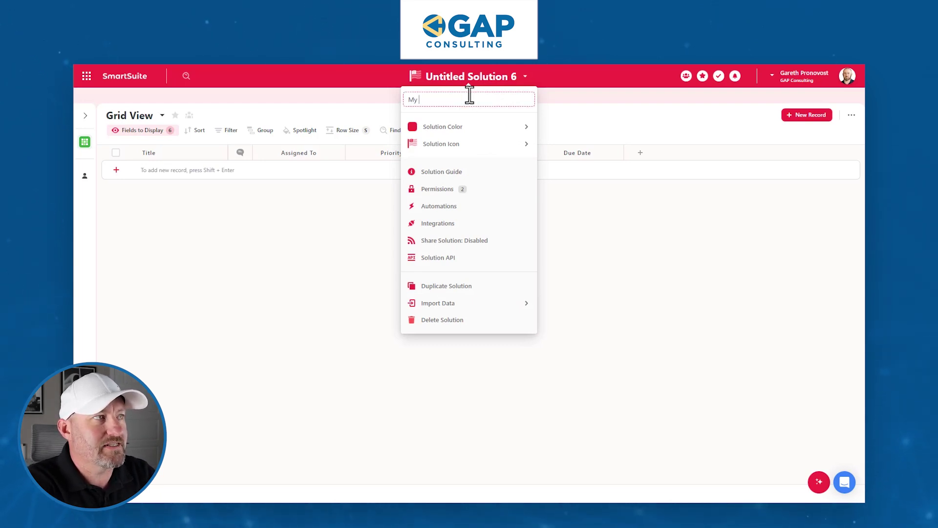
type("My Tasks 2")
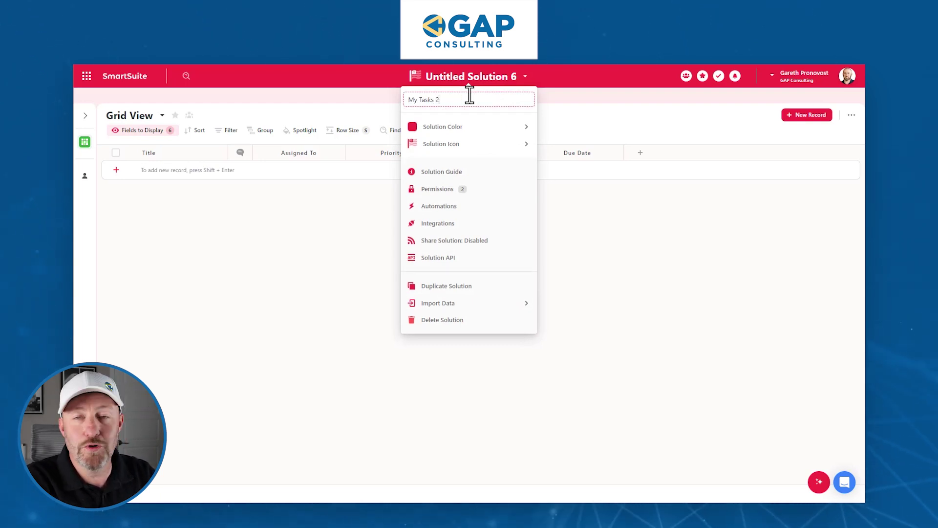
left_click(691, 125)
Rename the solution's default table as "Tasks".
left_click(470, 98)
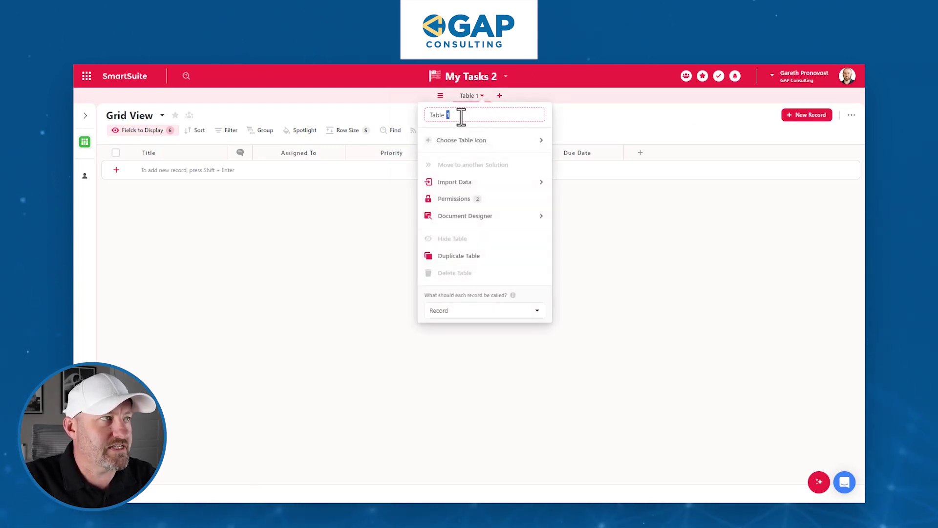
type("Tasks")
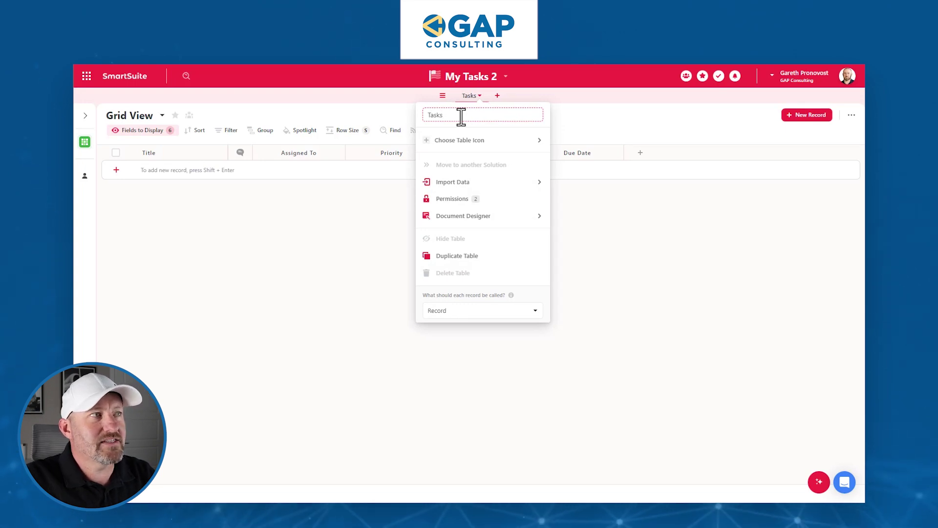
left_click(554, 94)
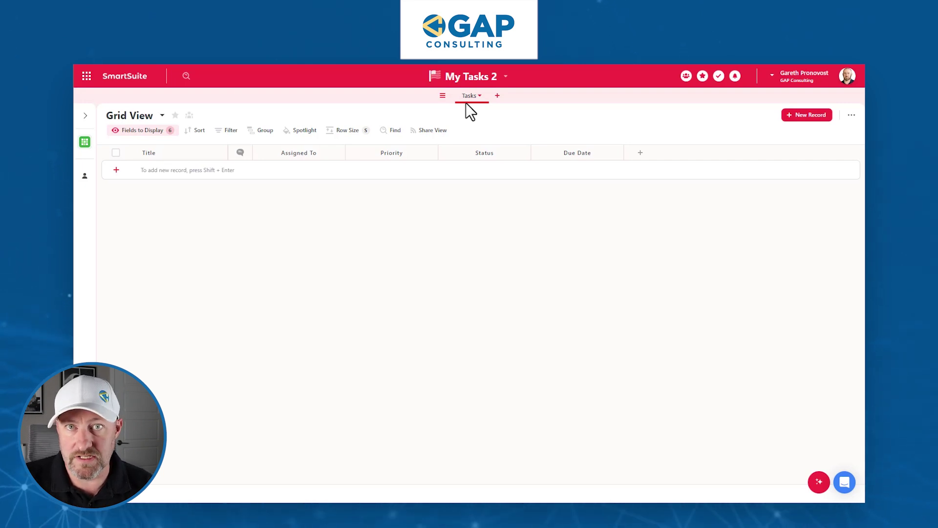
Rename the primary Title field as "Task Name" and stop requiring unique entries or an entry in it.
left_click(176, 152)
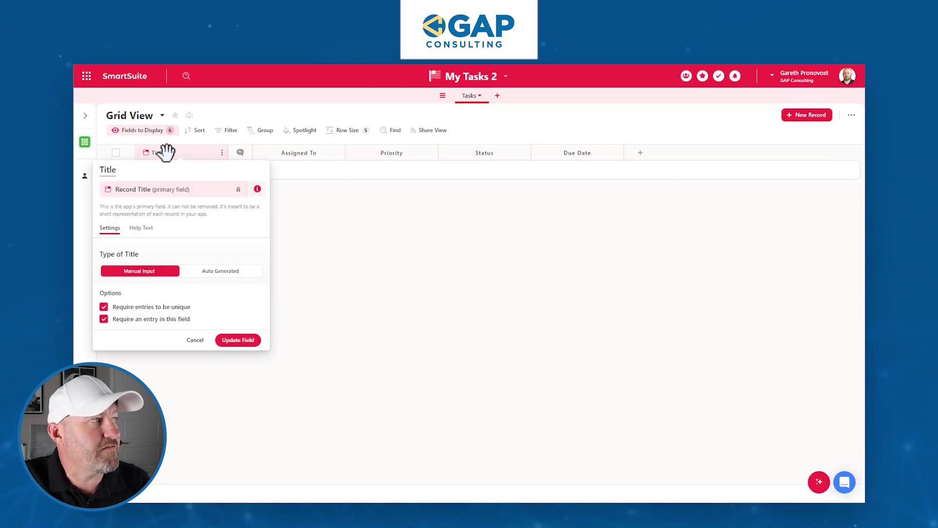
double_click(131, 168)
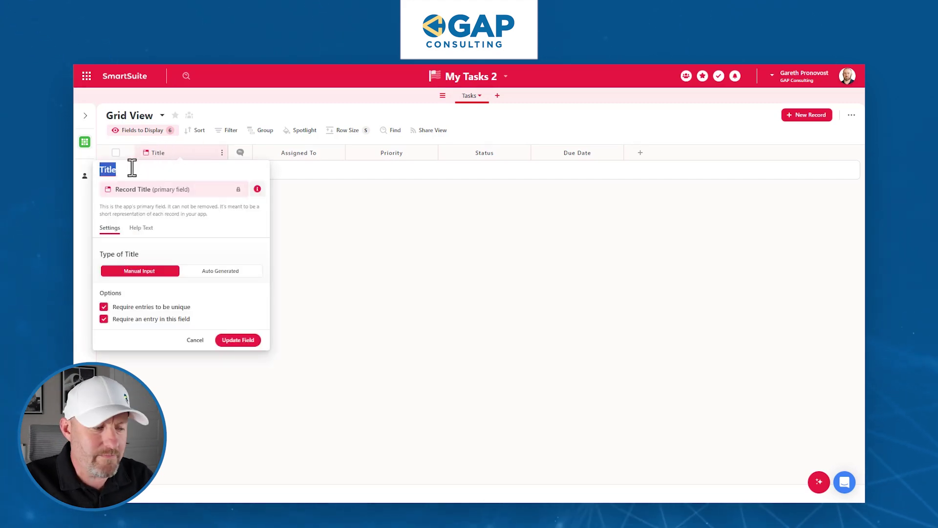
type("Task Name")
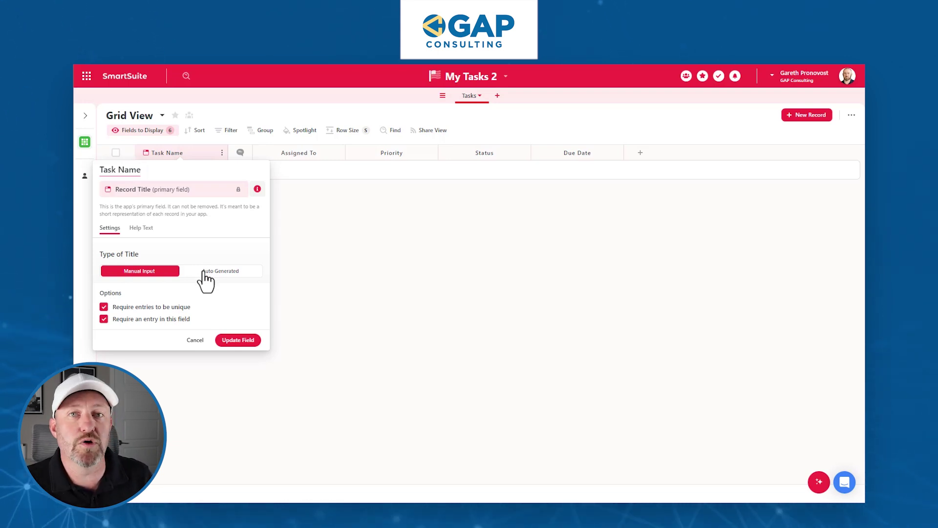
left_click(170, 308)
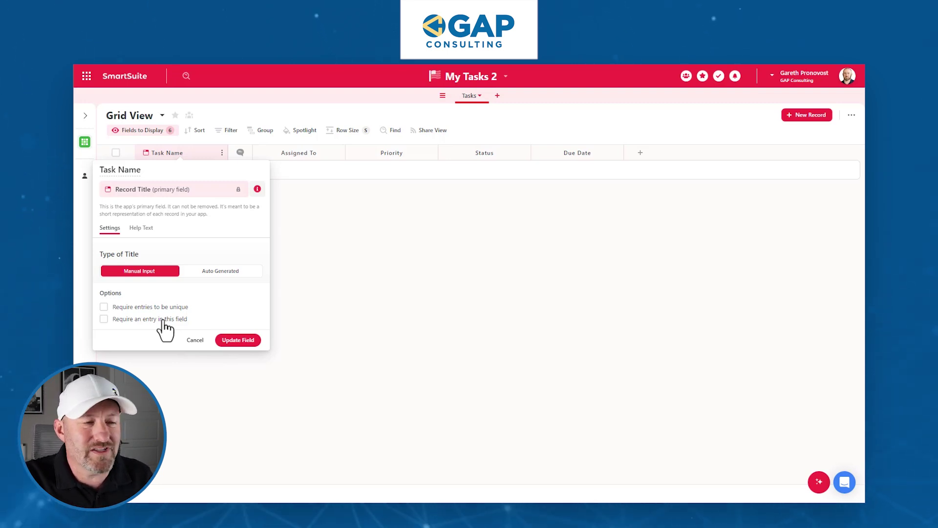
left_click(238, 340)
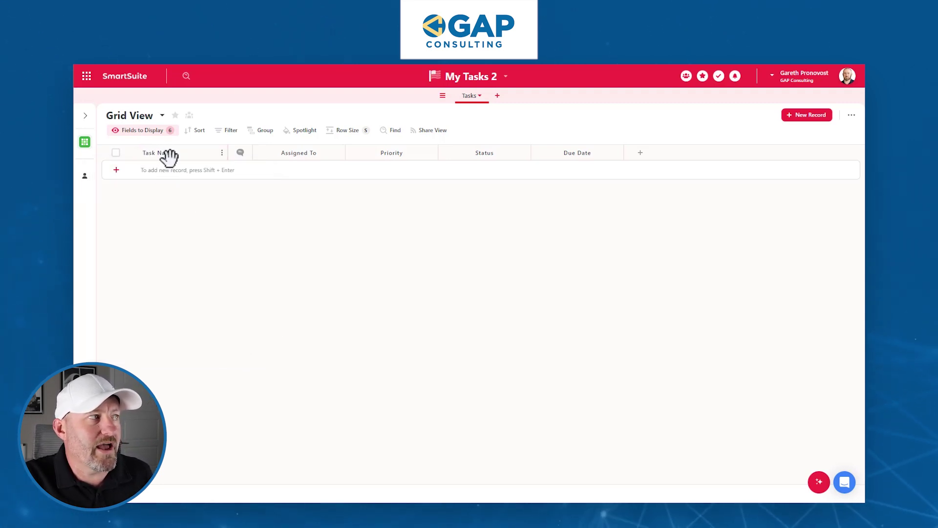
Add a first record to the Tasks table with the task name "Doo this thing".
left_click(185, 176)
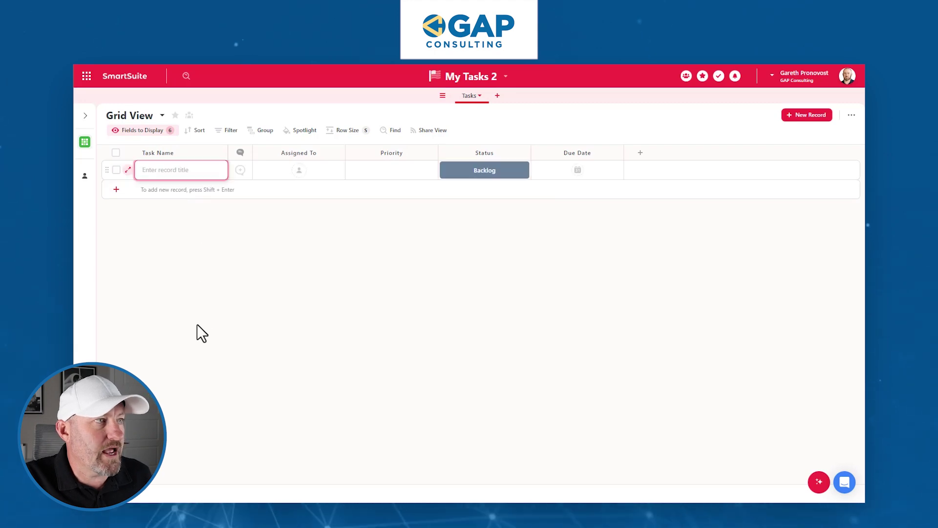
left_click(197, 324)
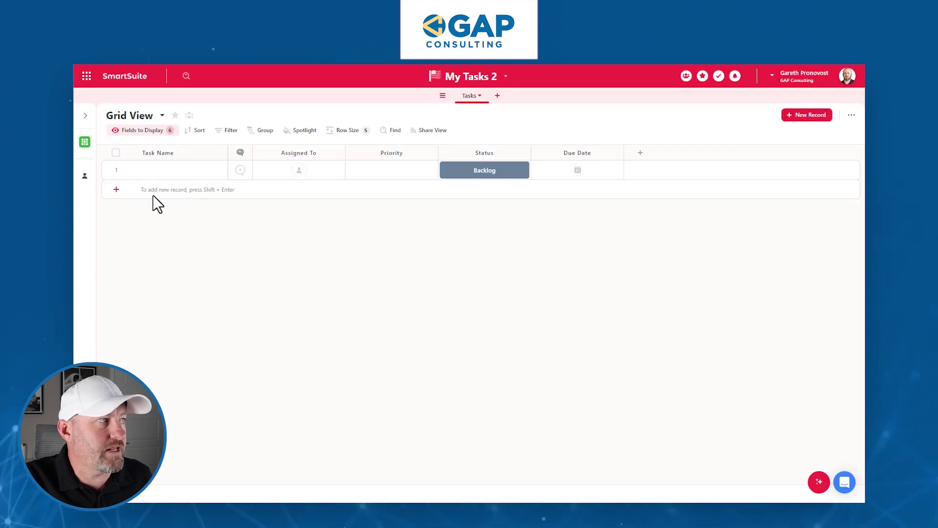
left_click(172, 174)
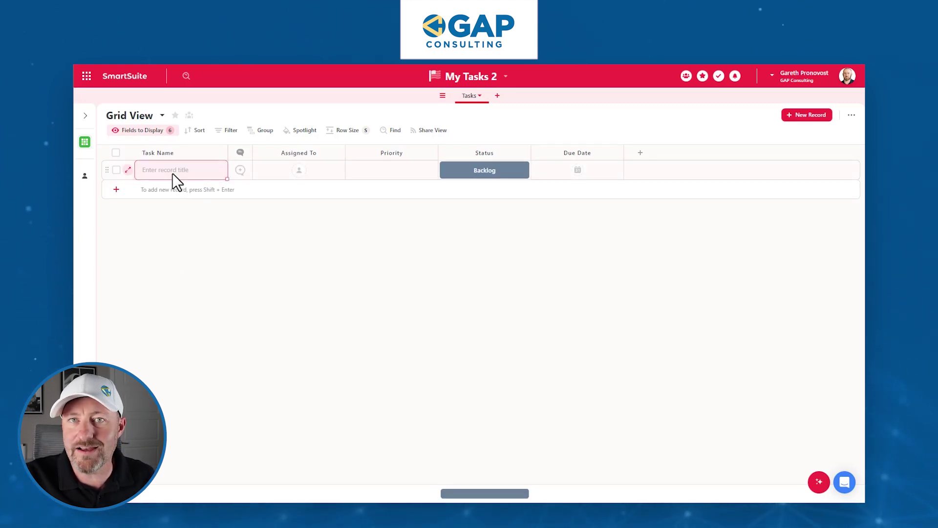
left_click(172, 173)
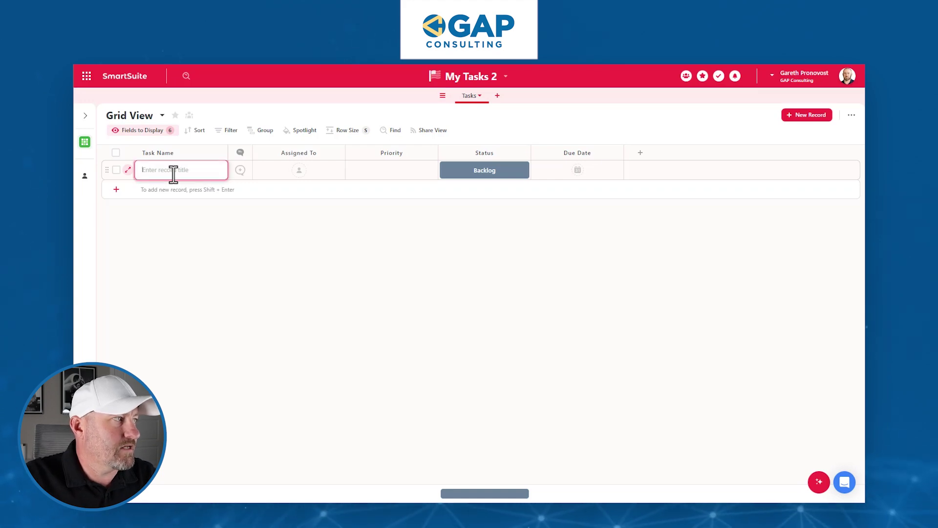
type("Do")
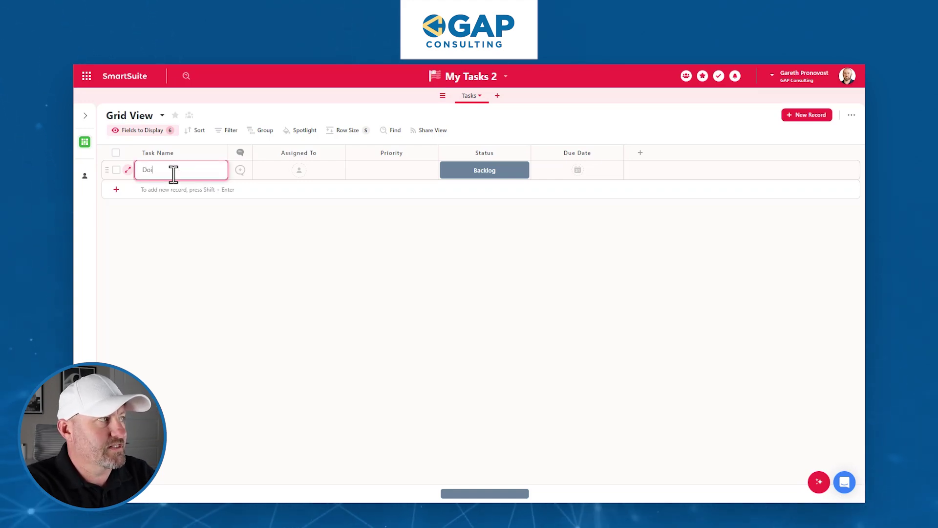
type("o this thing")
left_click(211, 233)
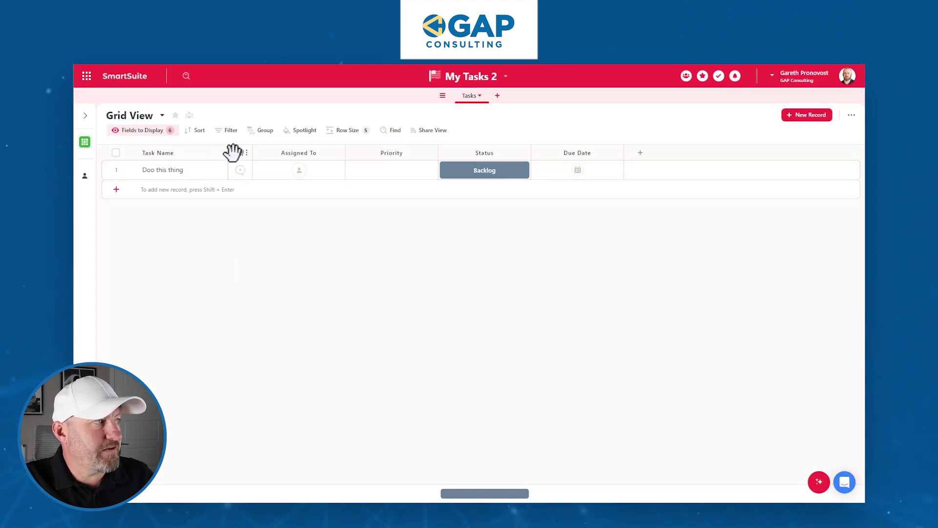
View the first task's comment thread, close the record, and remove the comments column from the grid's display.
left_click(241, 171)
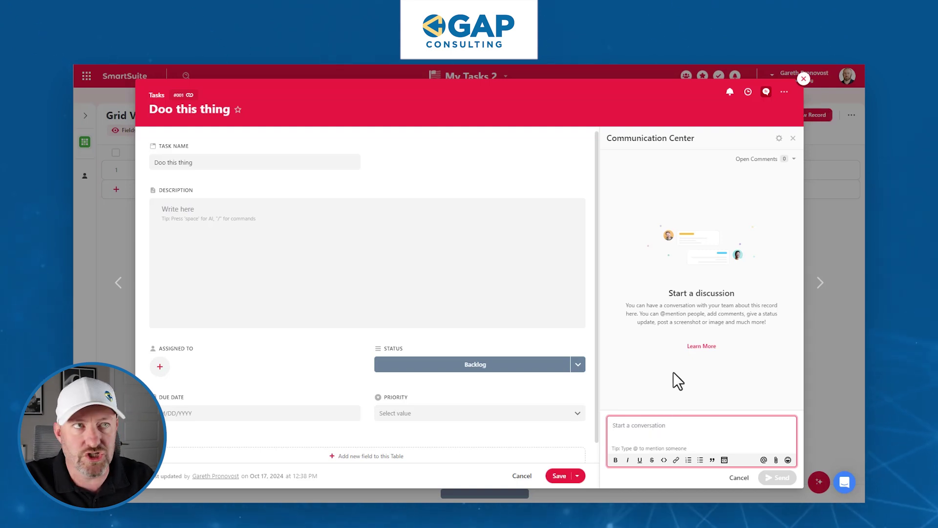
left_click(803, 78)
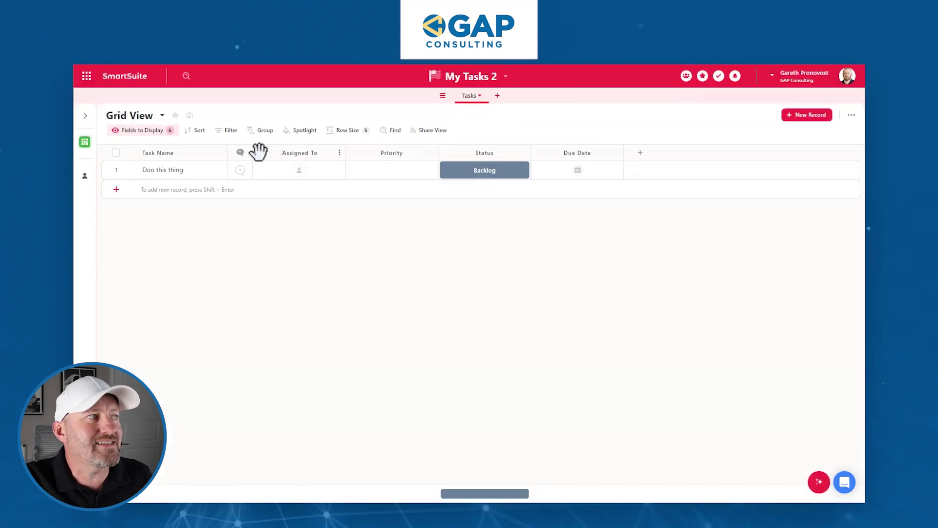
left_click(239, 152)
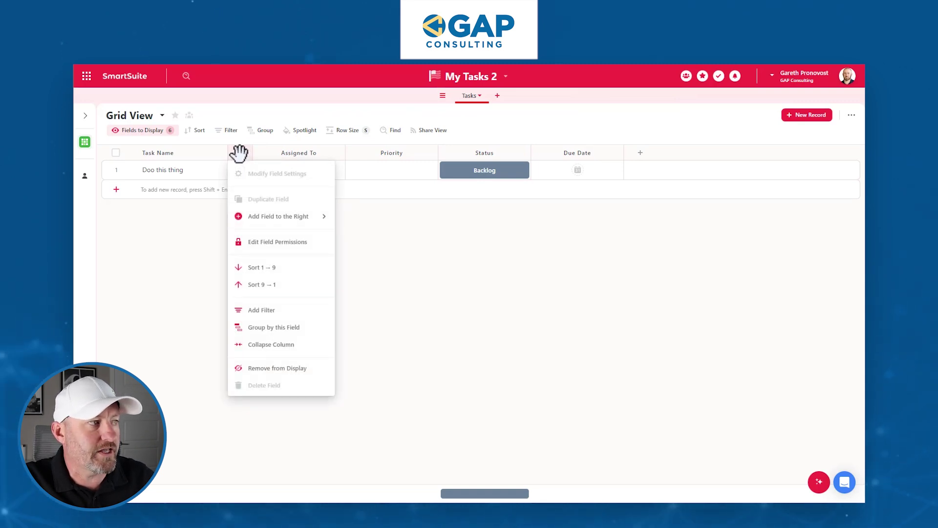
left_click(288, 368)
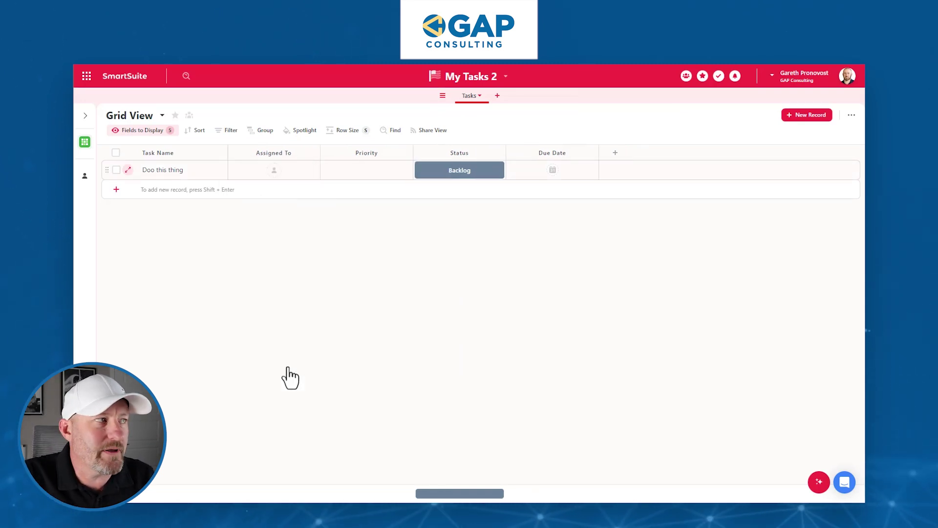
Open the first task's full record, view its Communication Center, and close the record.
left_click(132, 172)
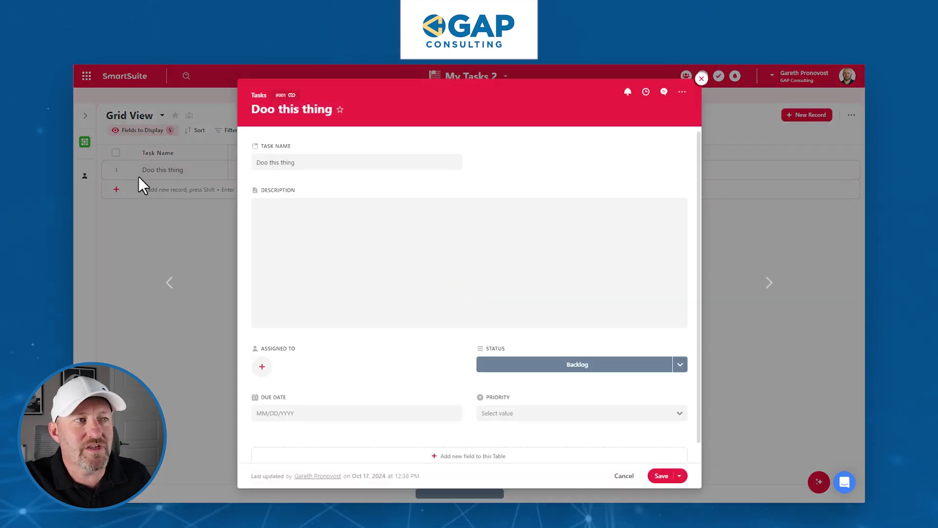
left_click(664, 91)
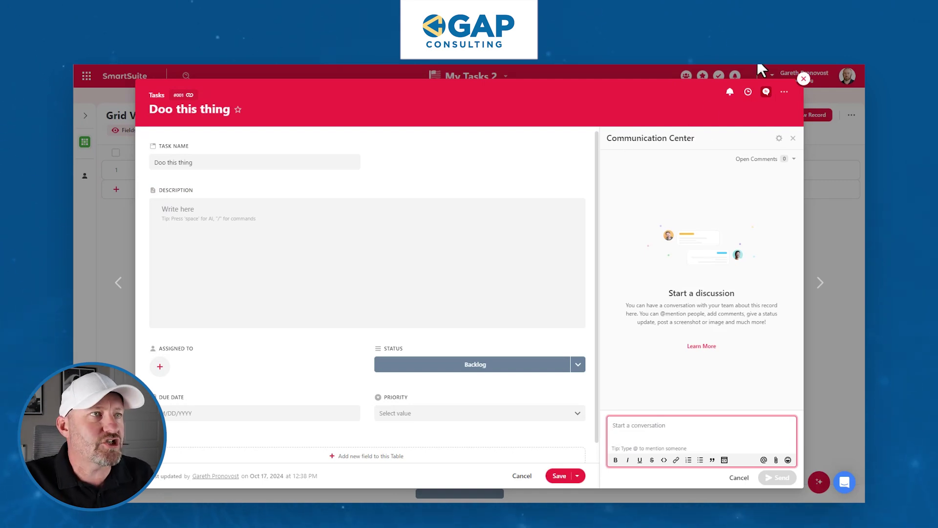
left_click(803, 78)
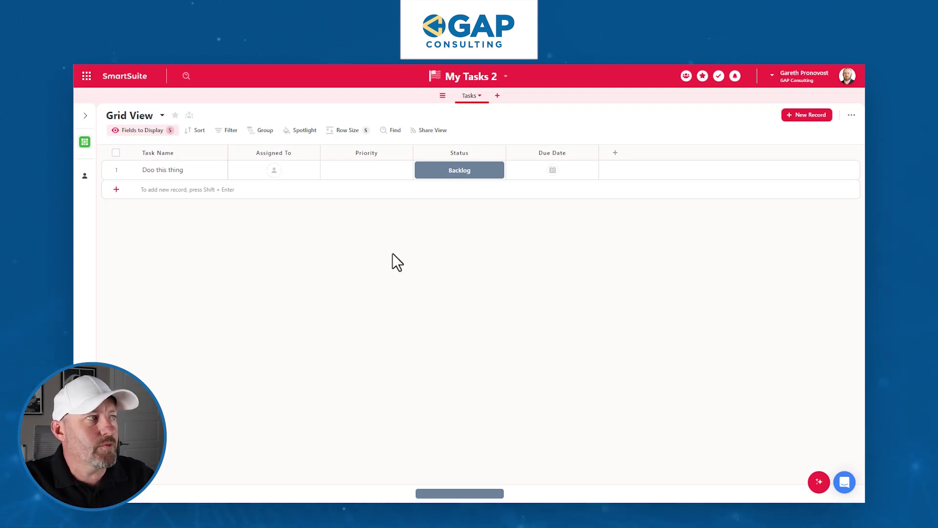
Set the Assigned To field's default member to Record Creator and save the field, leaving its members filter unused.
left_click(276, 170)
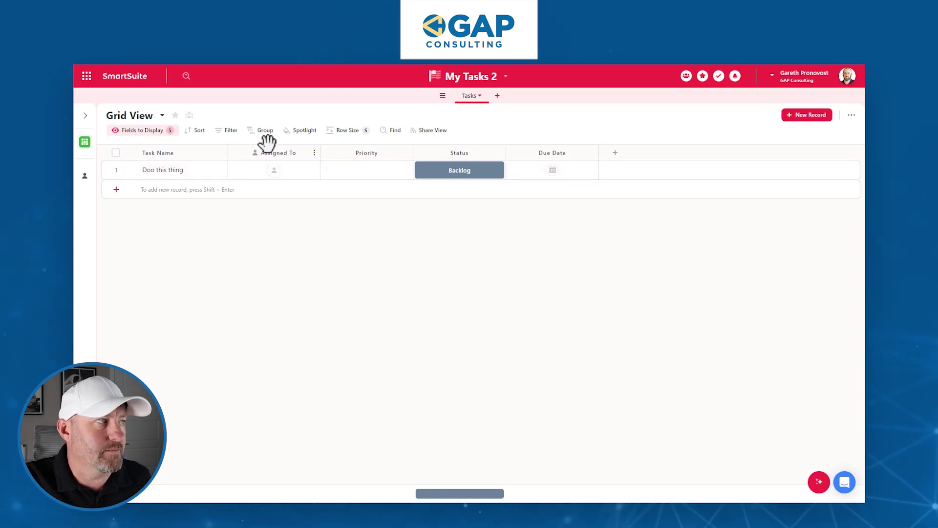
double_click(267, 153)
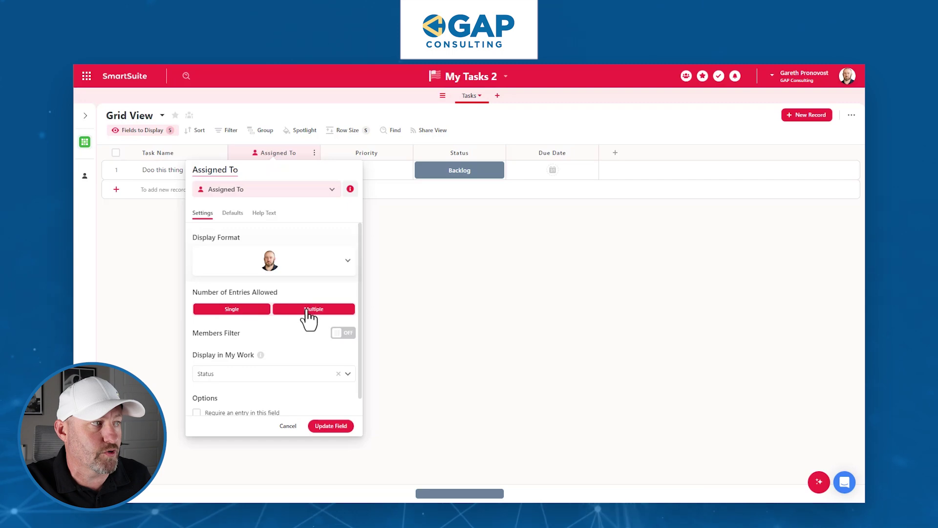
left_click(339, 336)
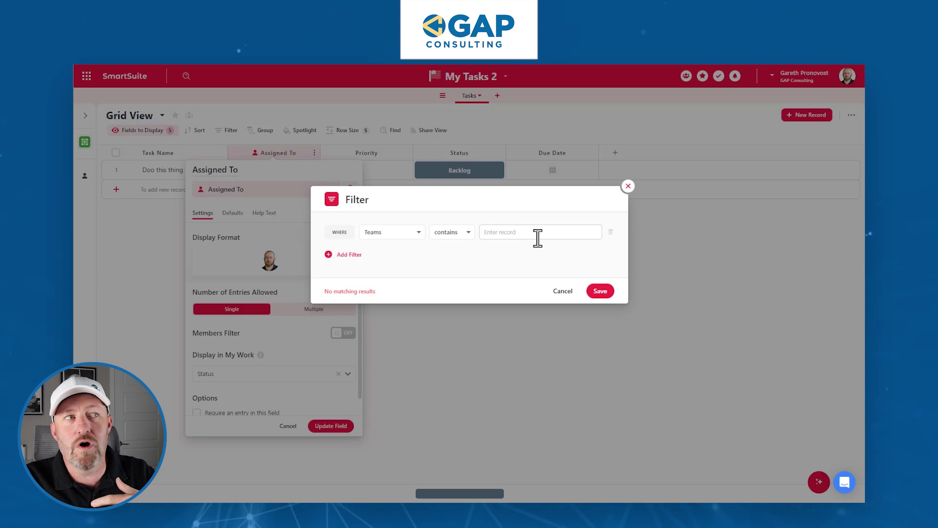
left_click(628, 186)
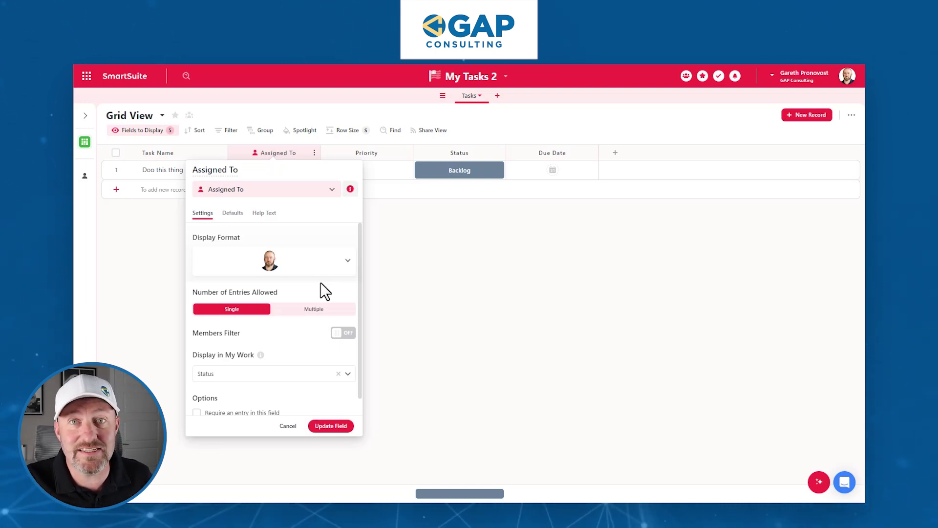
left_click(233, 214)
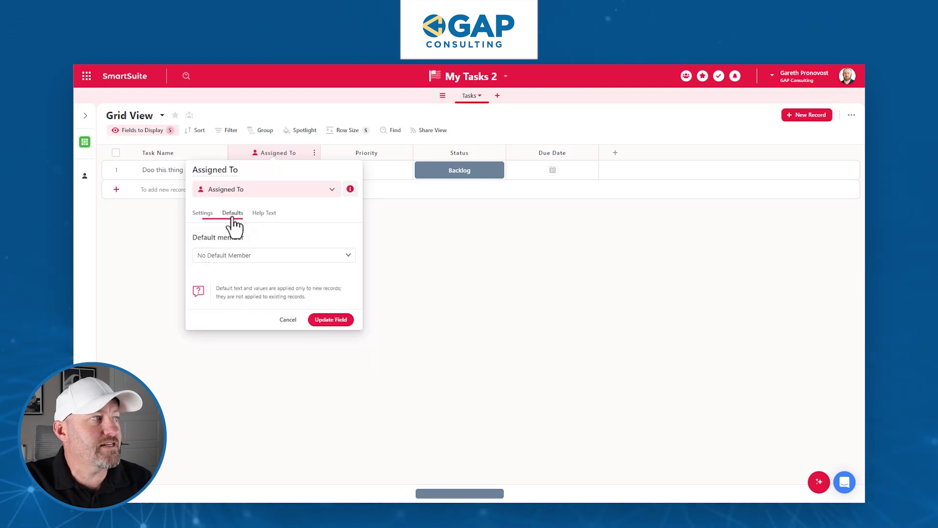
left_click(242, 255)
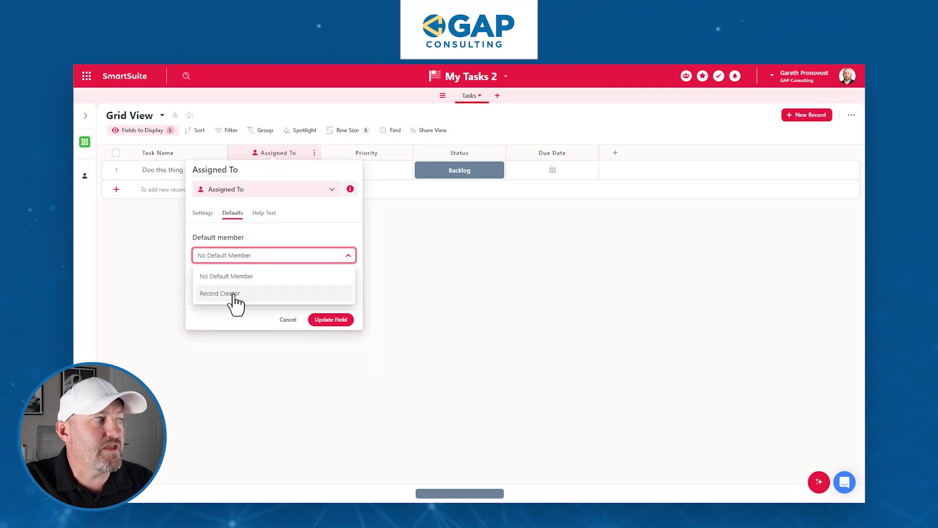
left_click(234, 294)
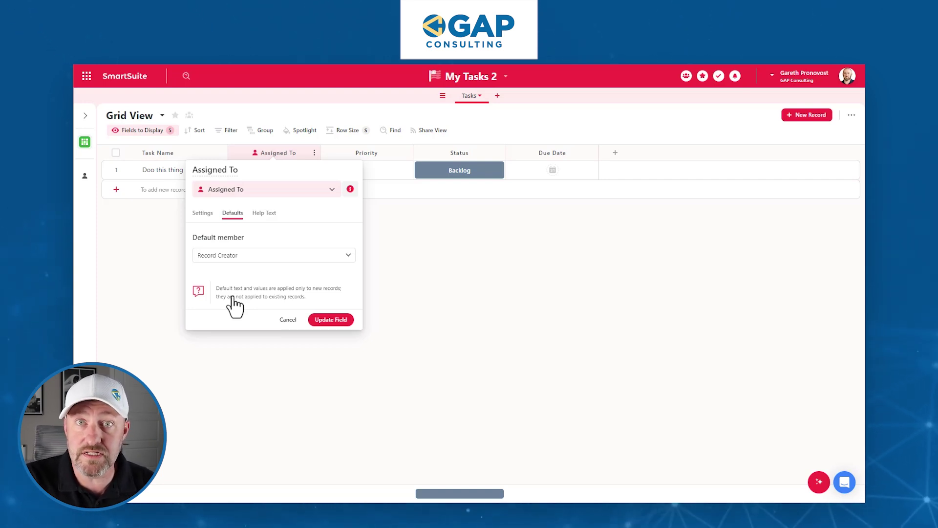
left_click(323, 321)
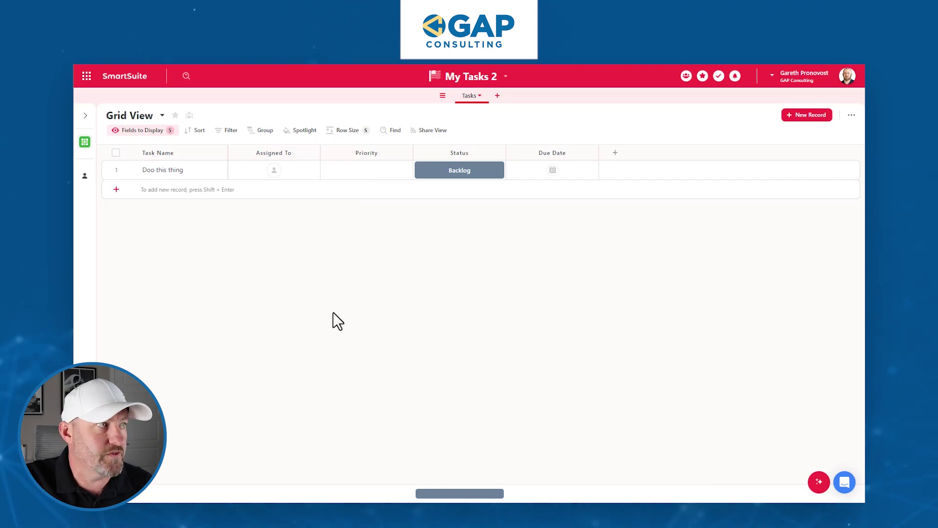
Set the Priority field's default value to Normal and save the field.
left_click(354, 152)
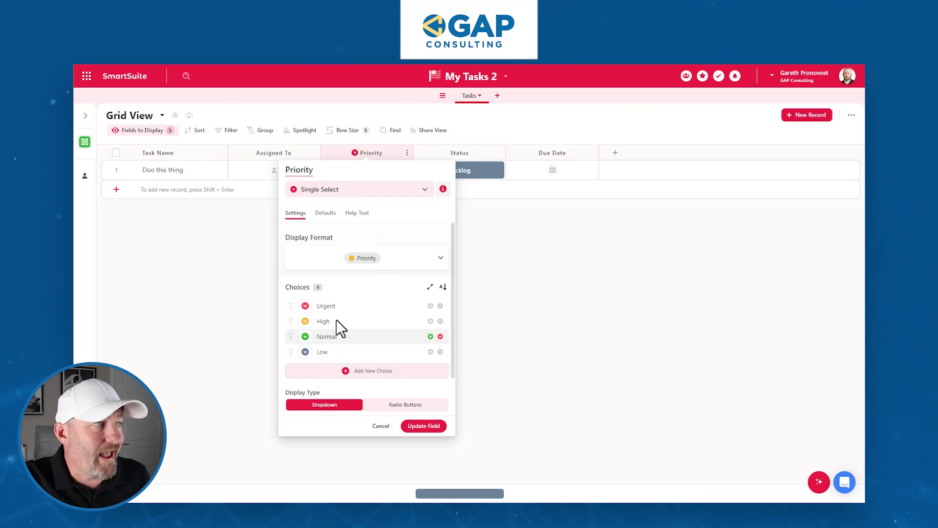
left_click(325, 213)
left_click(324, 258)
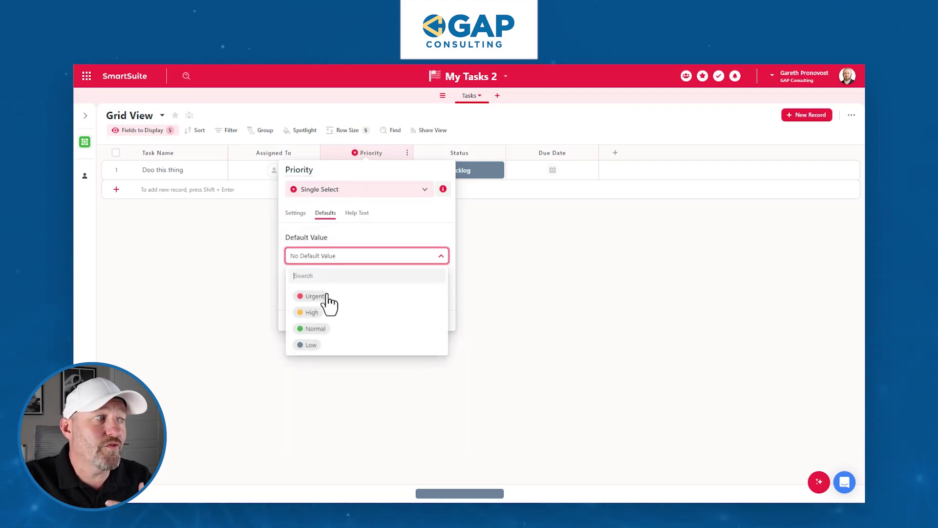
left_click(326, 330)
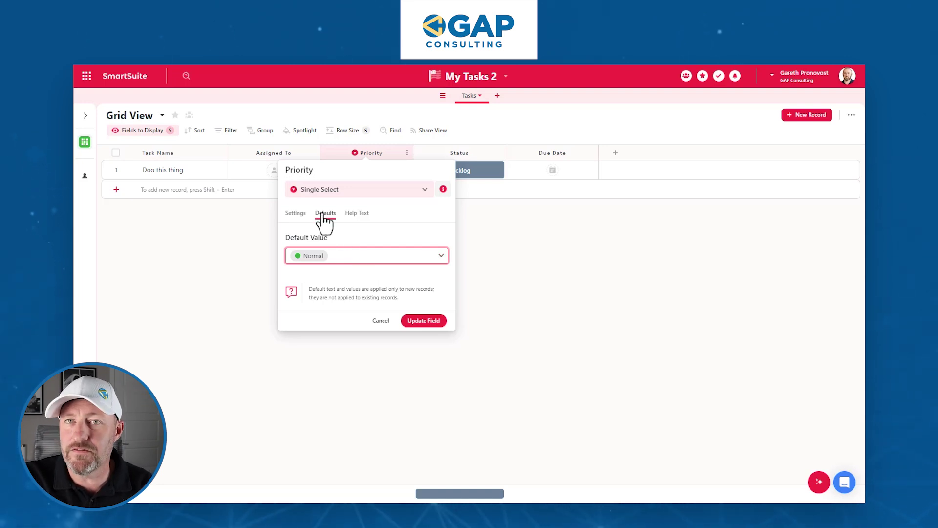
left_click(423, 324)
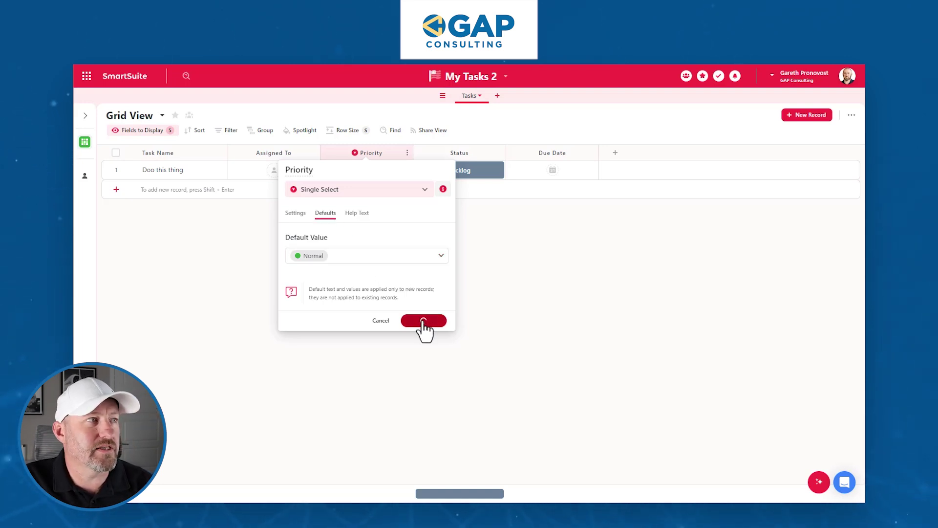
Remove the Ready for Review status from the Status field, check the field's default status, and save the field.
left_click(462, 151)
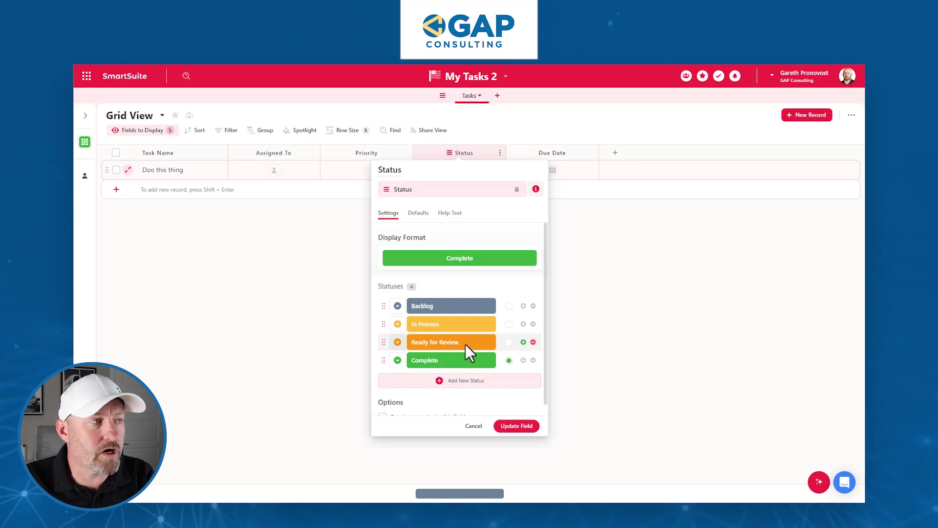
left_click(533, 342)
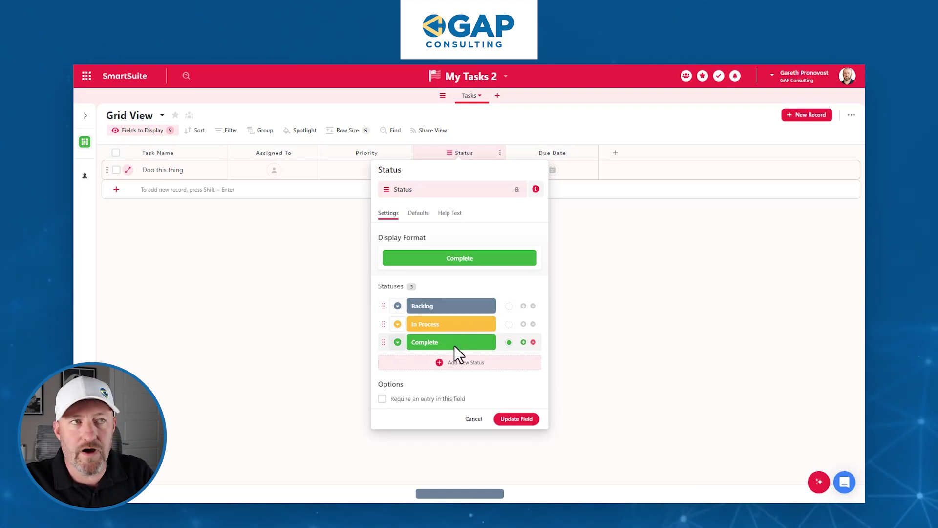
left_click(419, 214)
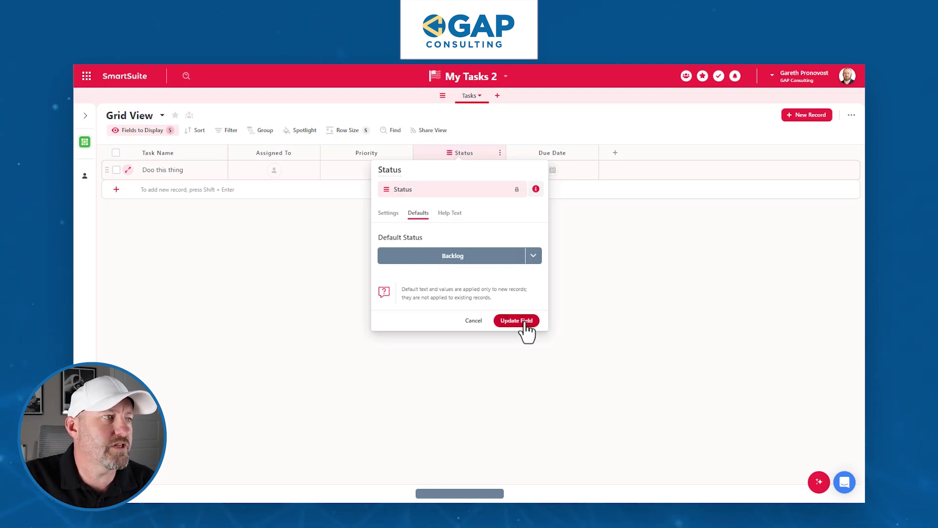
Examine the Due Date field's display format and linked status field, and the Mark as Complete setting in the Status field.
left_click(551, 152)
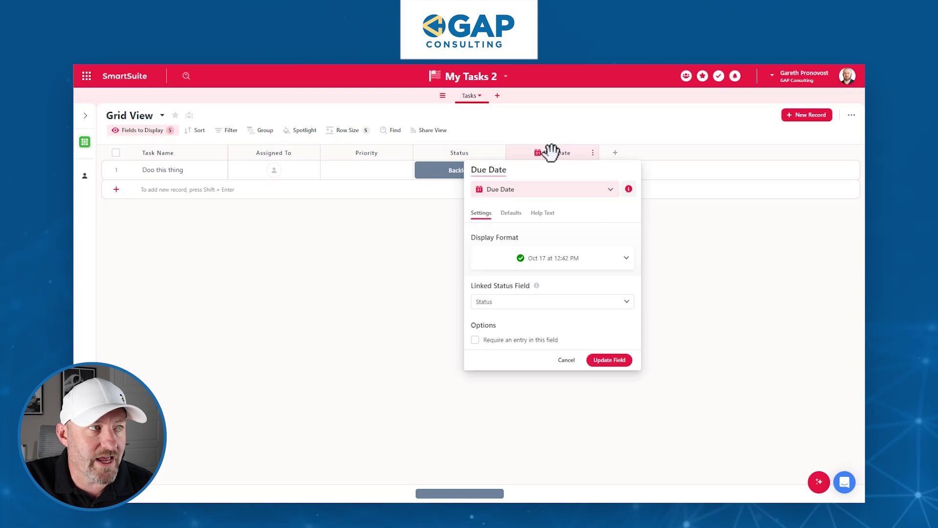
left_click(538, 267)
left_click(538, 268)
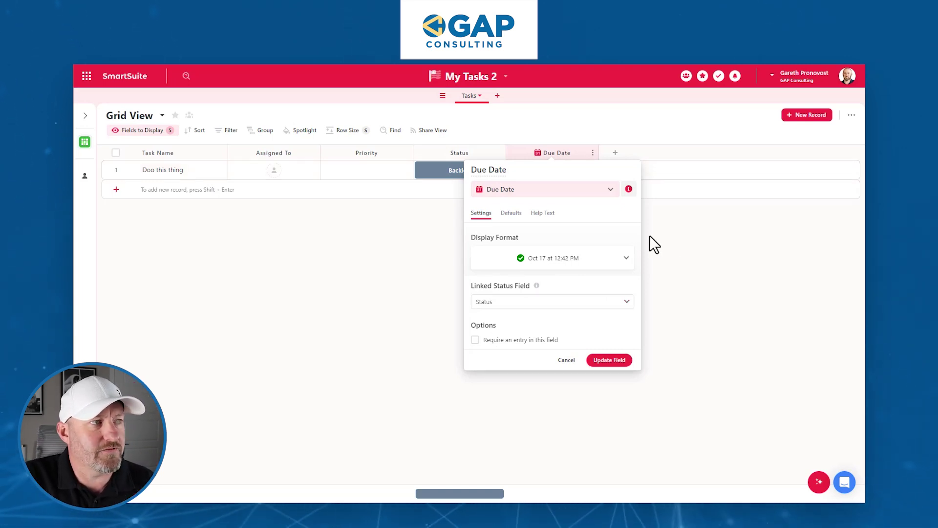
left_click(435, 269)
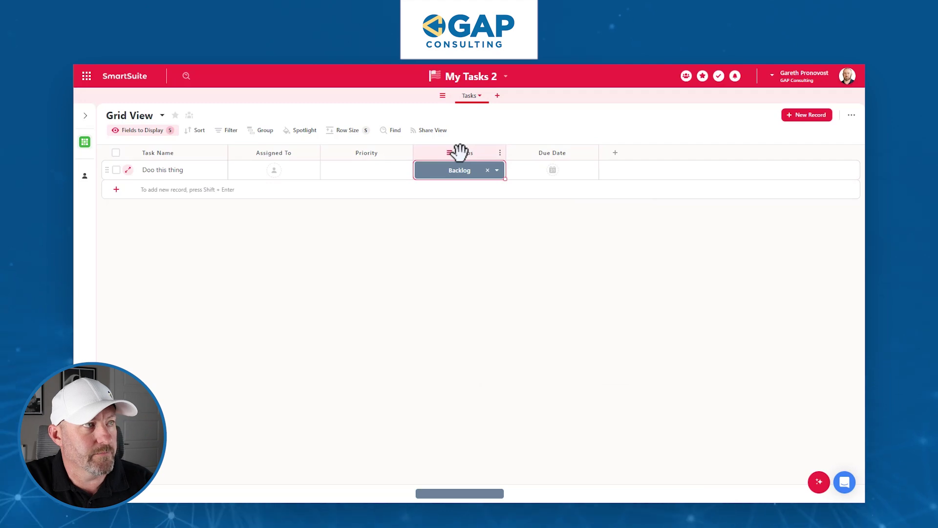
left_click(460, 151)
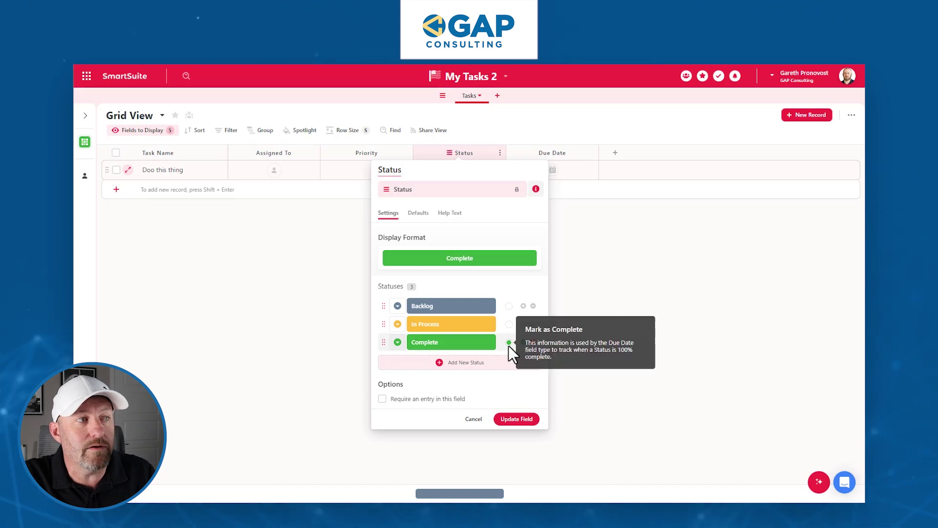
left_click(611, 281)
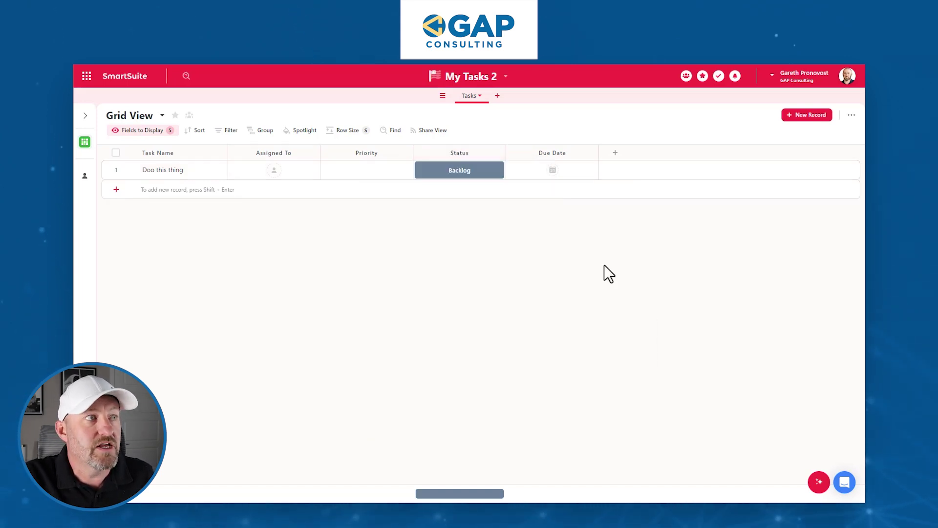
Set the Due Date field's default date to Today Plus 7 days and save the field.
left_click(553, 170)
left_click(551, 153)
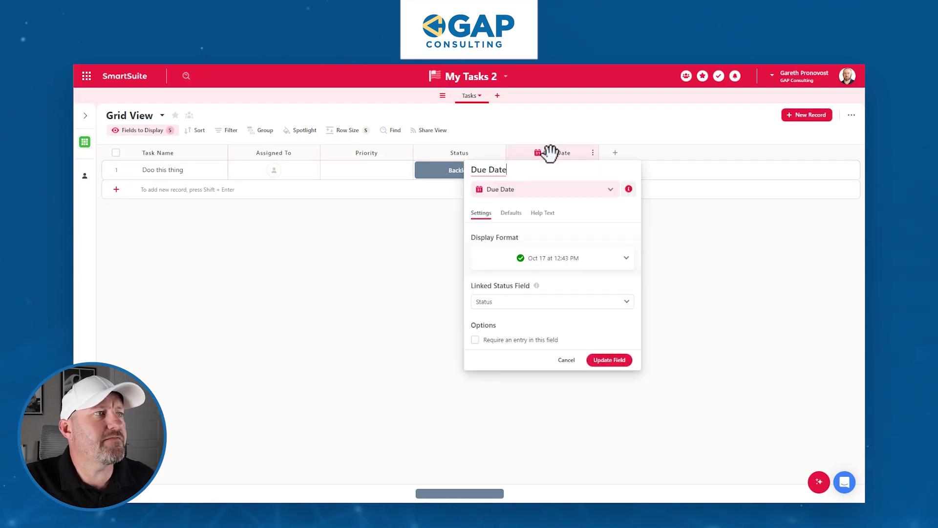
left_click(512, 216)
left_click(522, 253)
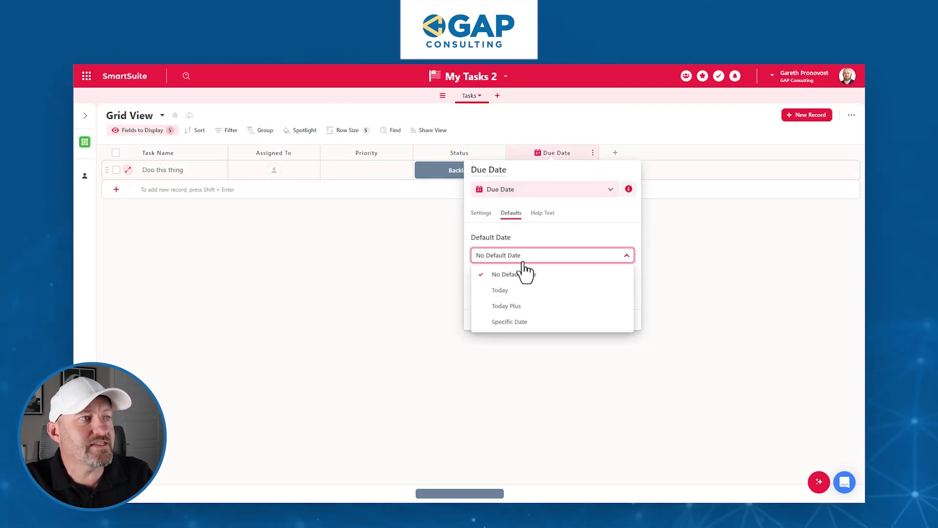
left_click(523, 307)
double_click(561, 257)
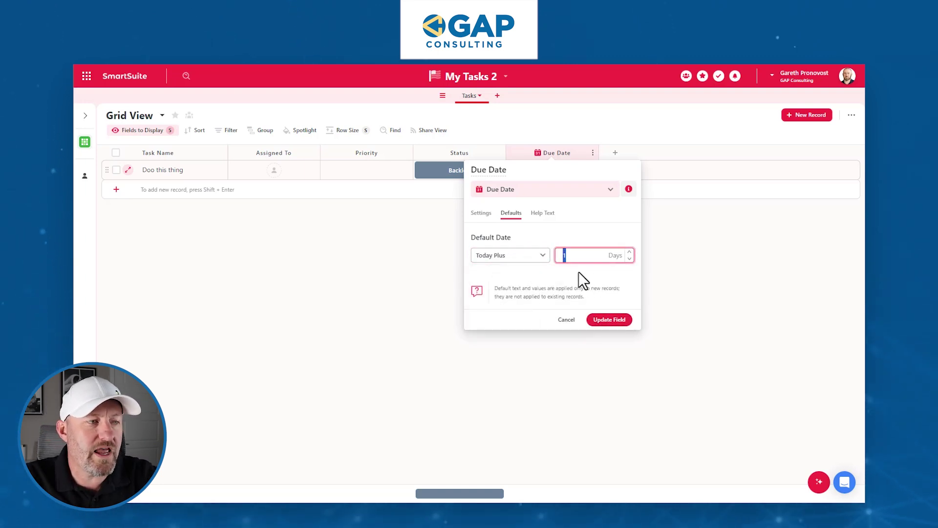
left_click(610, 320)
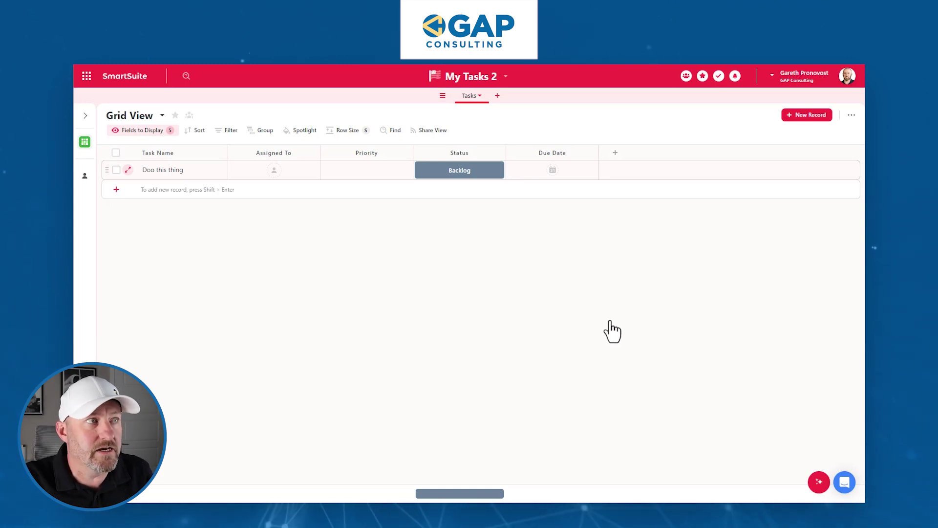
Add a second record to the Tasks table and check its default Assigned To, Priority and Status values.
left_click(116, 189)
left_click(223, 251)
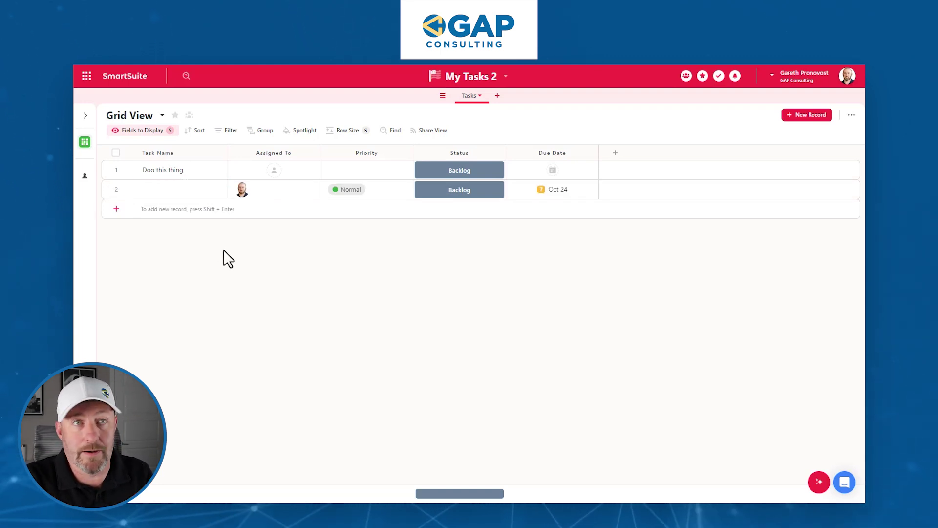
left_click(263, 190)
left_click(345, 191)
left_click(445, 190)
Change the second record's due date to Oct 25 and enter "name here" as its task name.
left_click(547, 190)
left_click(547, 192)
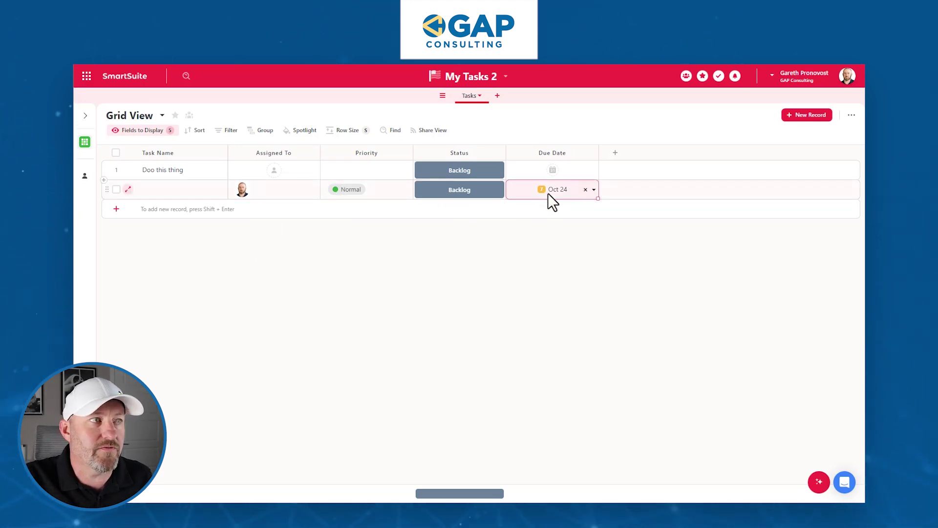
left_click(585, 330)
left_click(601, 402)
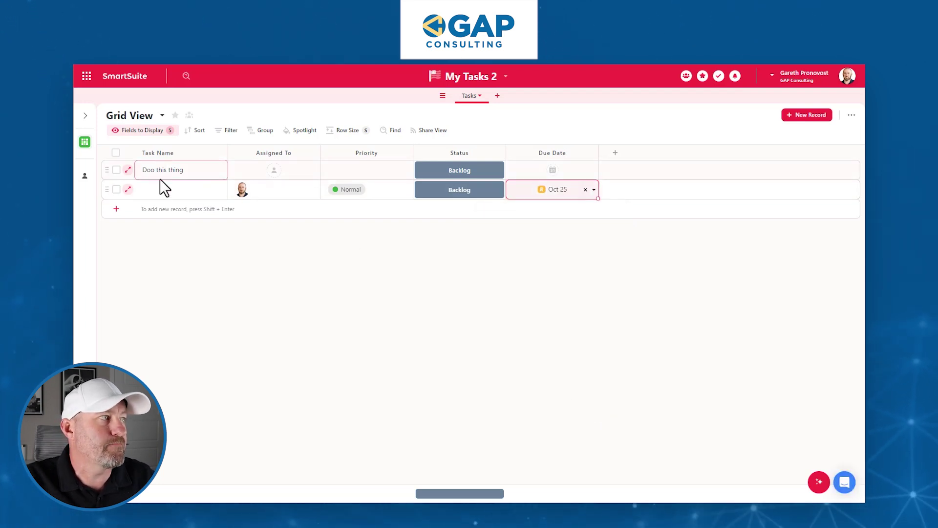
left_click(171, 190)
type("name here")
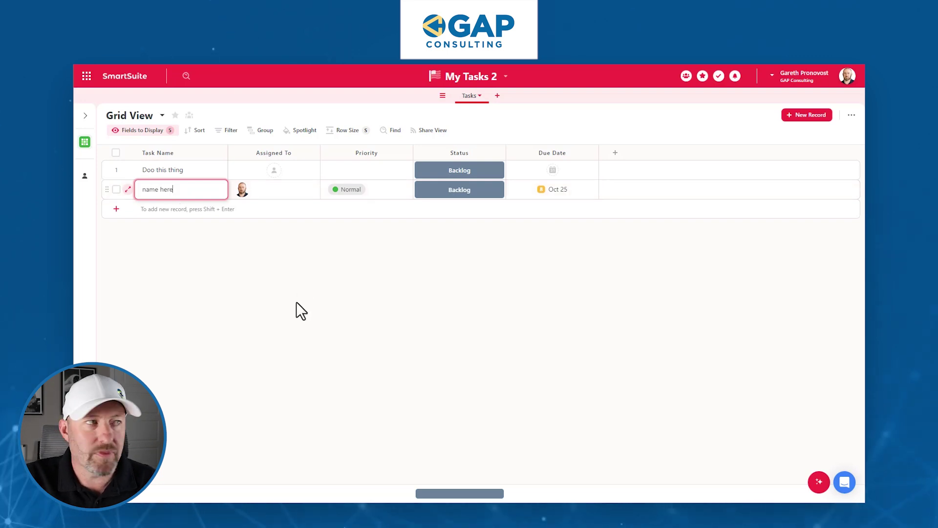
left_click(298, 321)
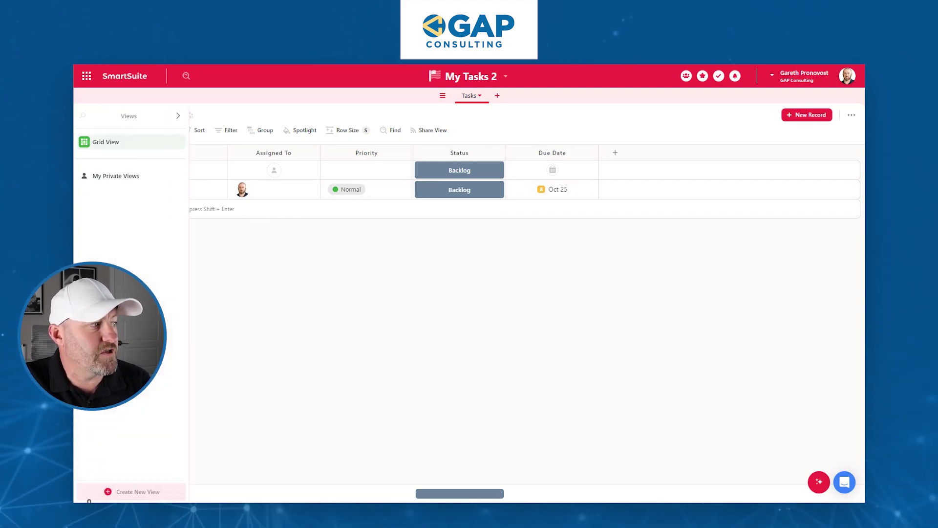
Create a Kanban view for the Tasks table and check its column grouping options.
left_click(86, 490)
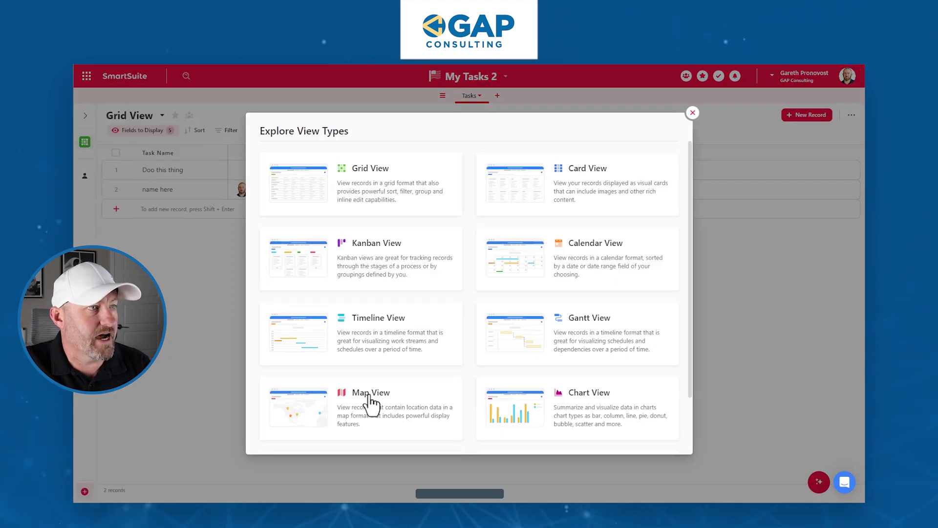
left_click(375, 275)
left_click(546, 346)
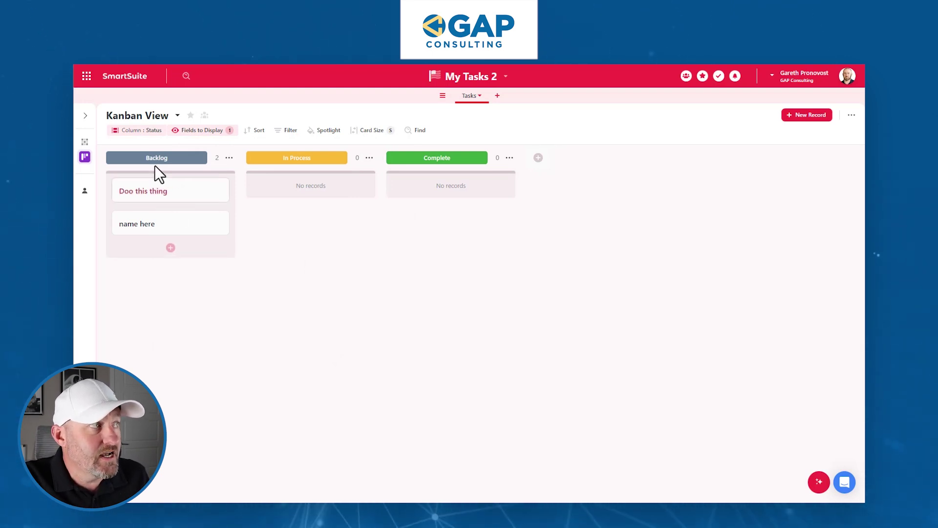
left_click(140, 130)
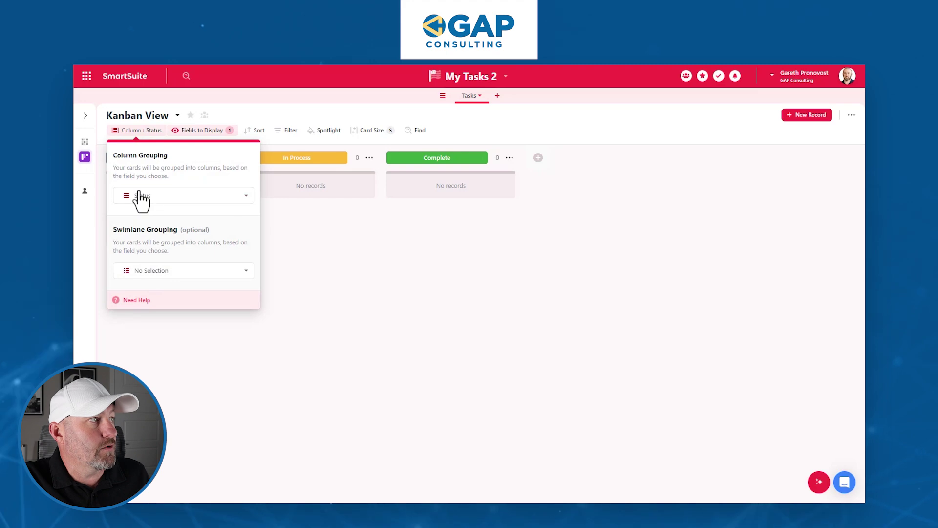
left_click(395, 249)
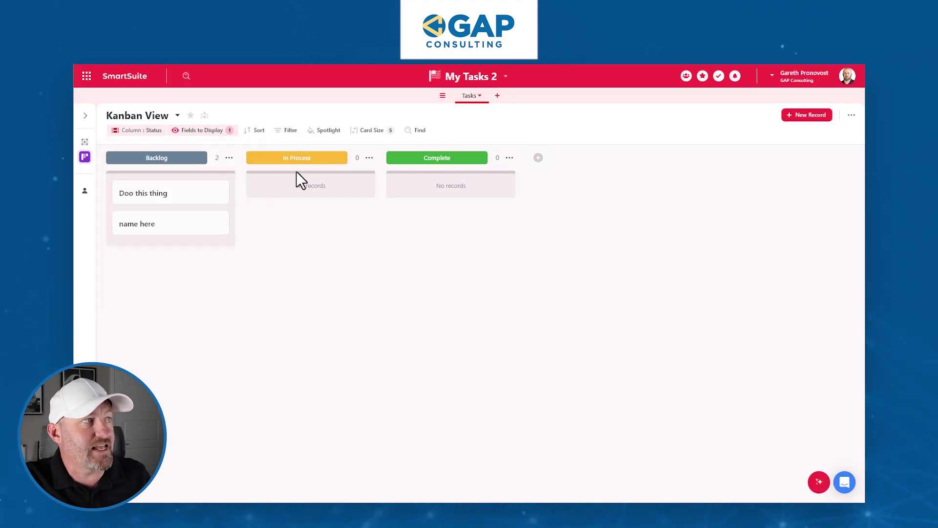
Add a filter on the Status field to the Kanban view.
left_click(296, 133)
left_click(328, 177)
left_click(346, 159)
type("stat")
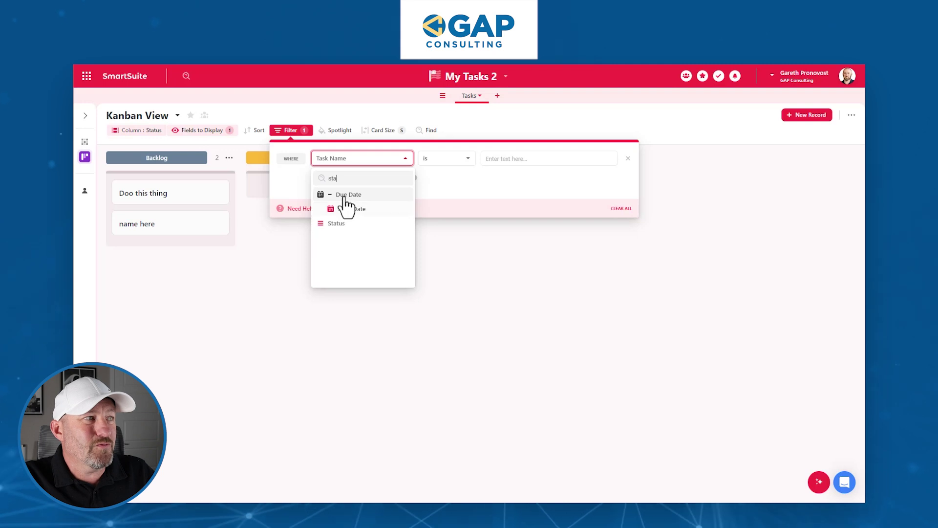
left_click(338, 224)
Set the Status filter's condition to "is none of" with the value Complete and close the filter settings.
left_click(504, 159)
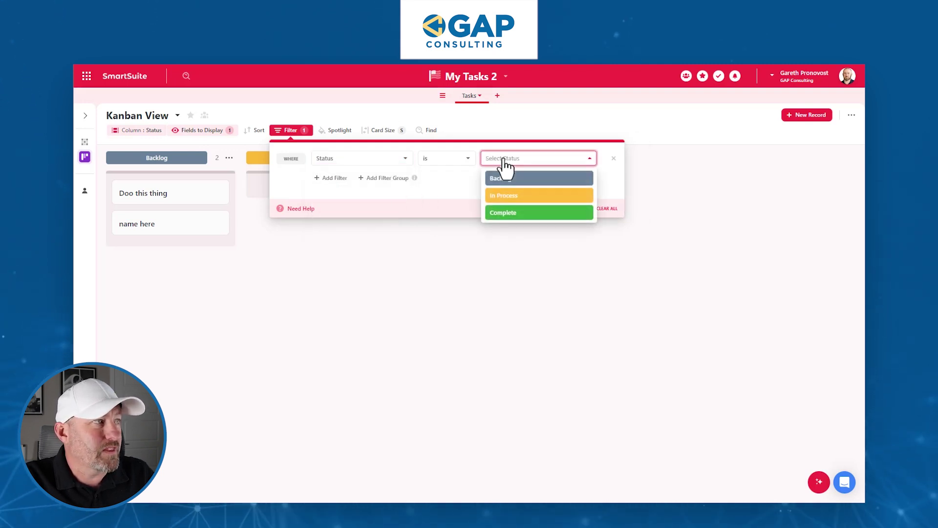
left_click(446, 159)
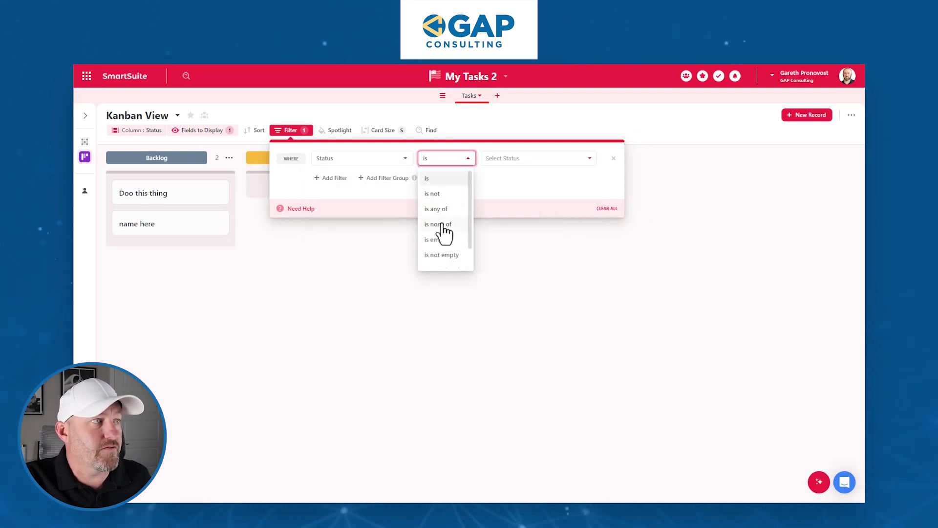
left_click(443, 255)
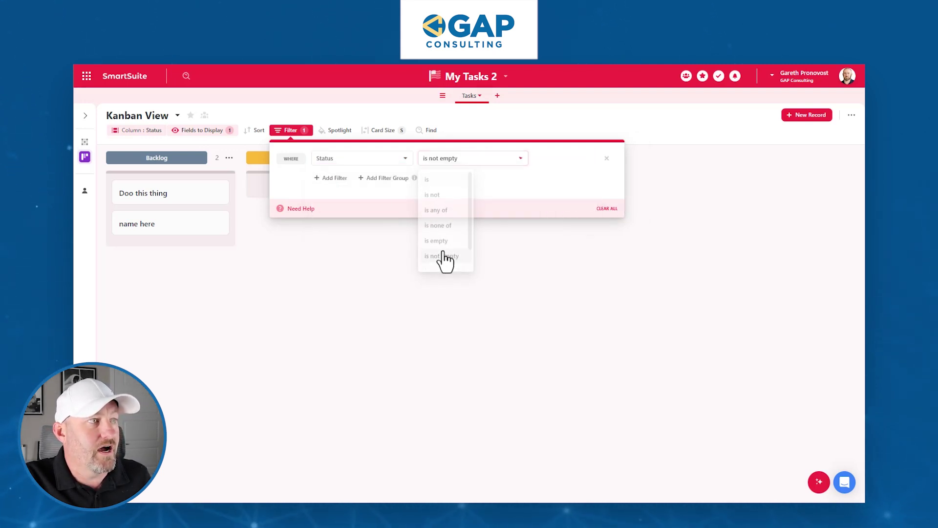
left_click(444, 158)
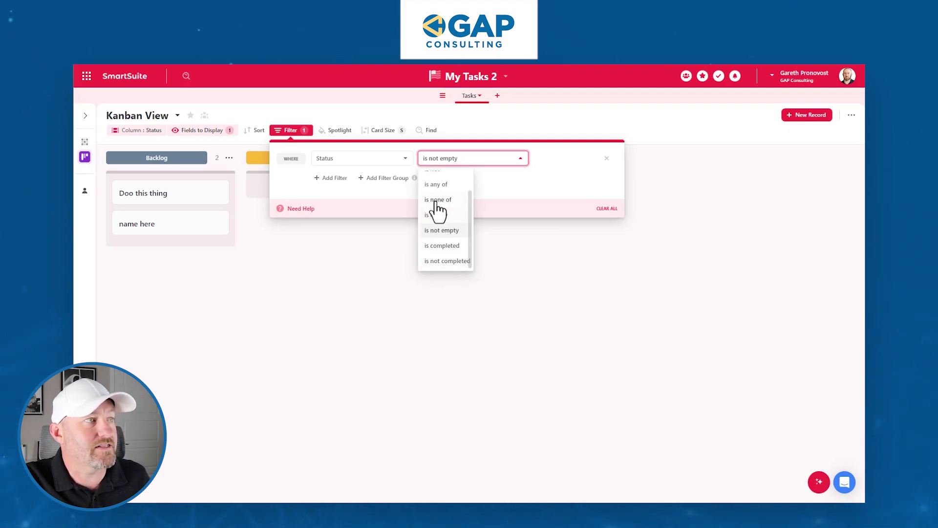
left_click(436, 201)
left_click(524, 160)
left_click(492, 213)
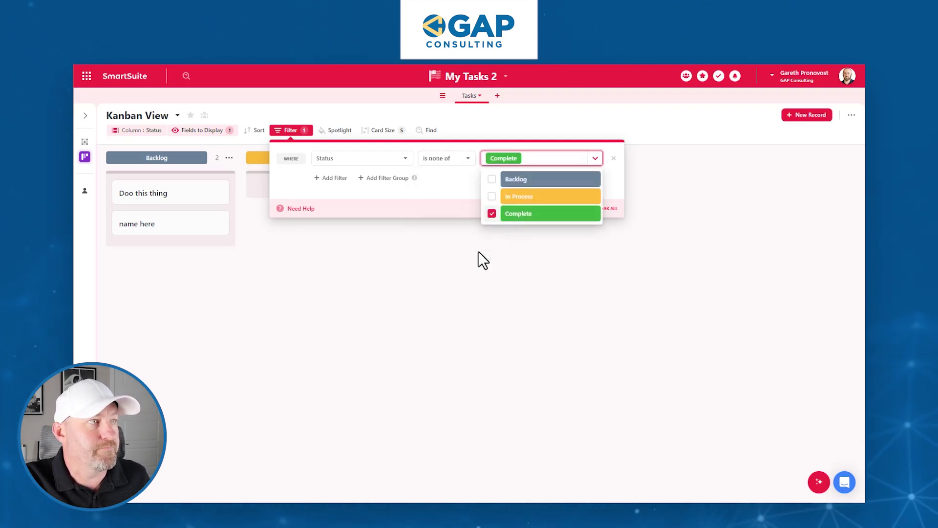
left_click(461, 325)
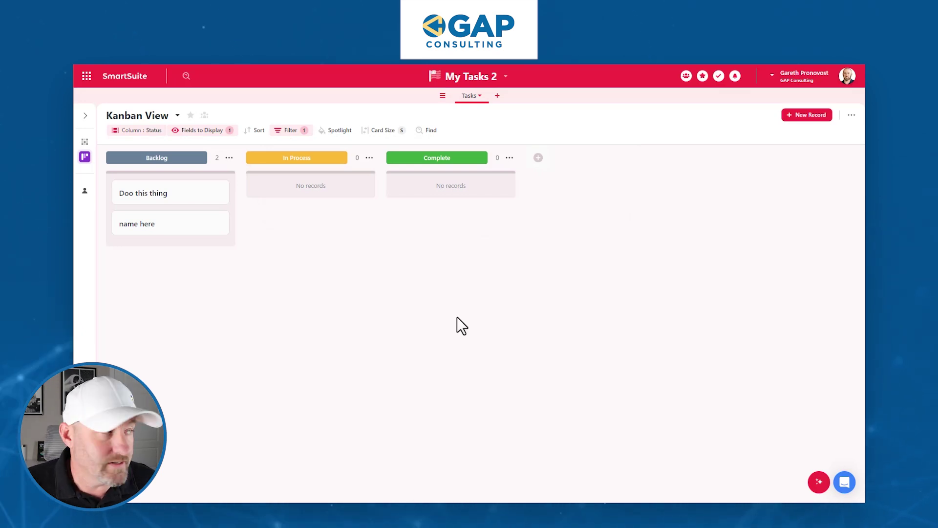
Move the "Doo this thing" card to Complete, and display the Due Date, Assigned To and Priority fields on the Kanban cards.
left_click_drag(184, 207, 439, 186)
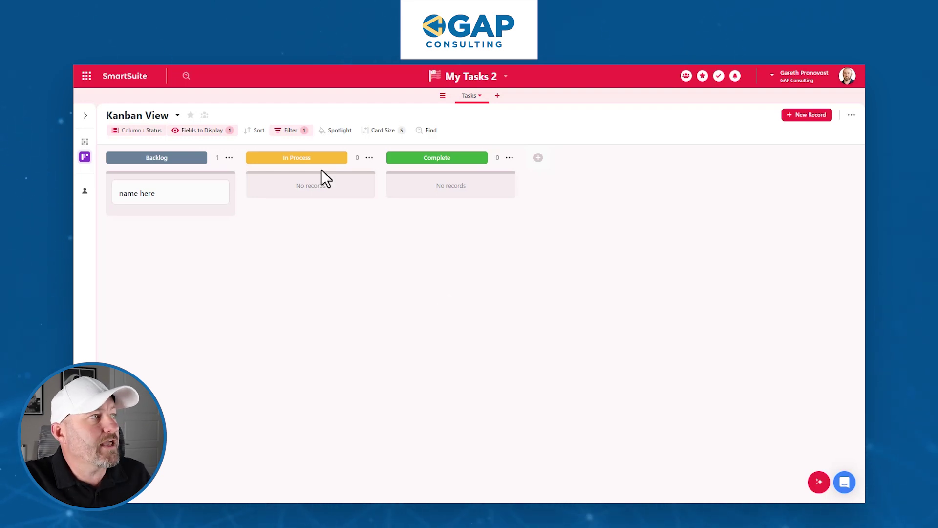
left_click(214, 133)
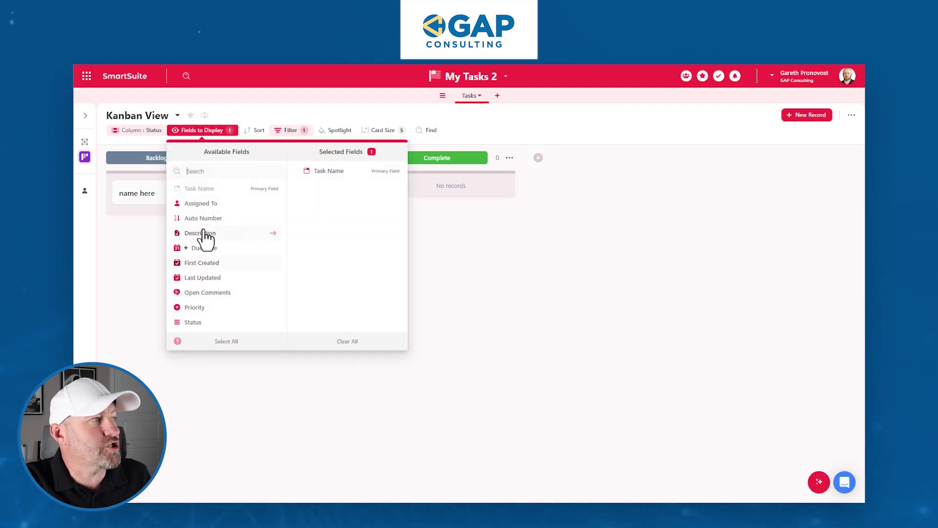
left_click(210, 249)
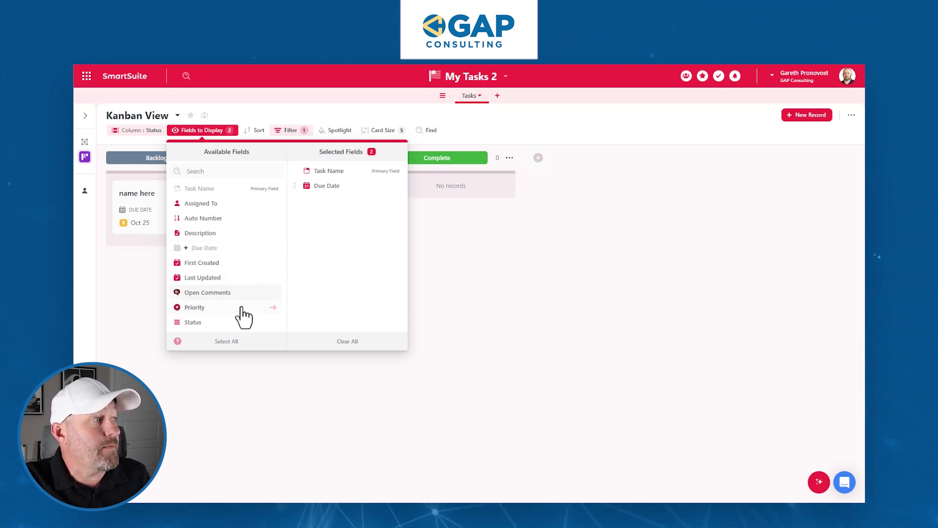
left_click(220, 203)
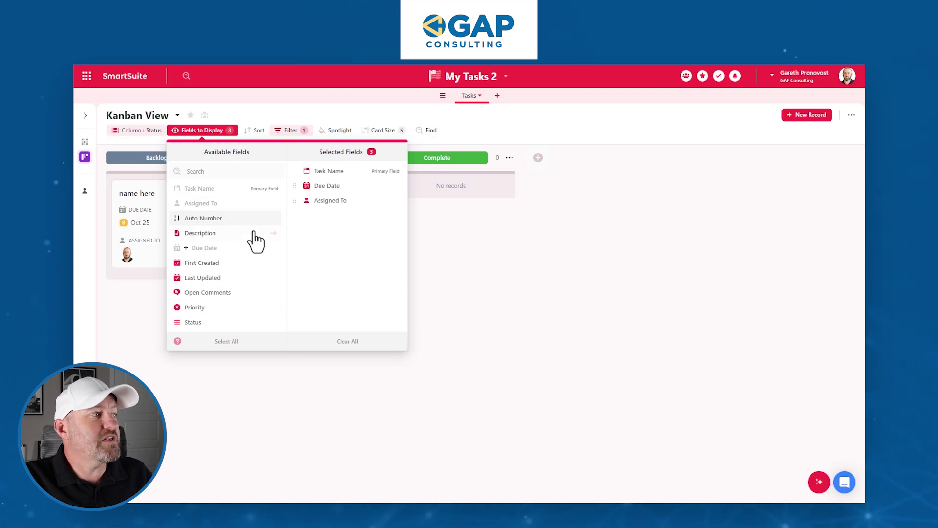
left_click(248, 307)
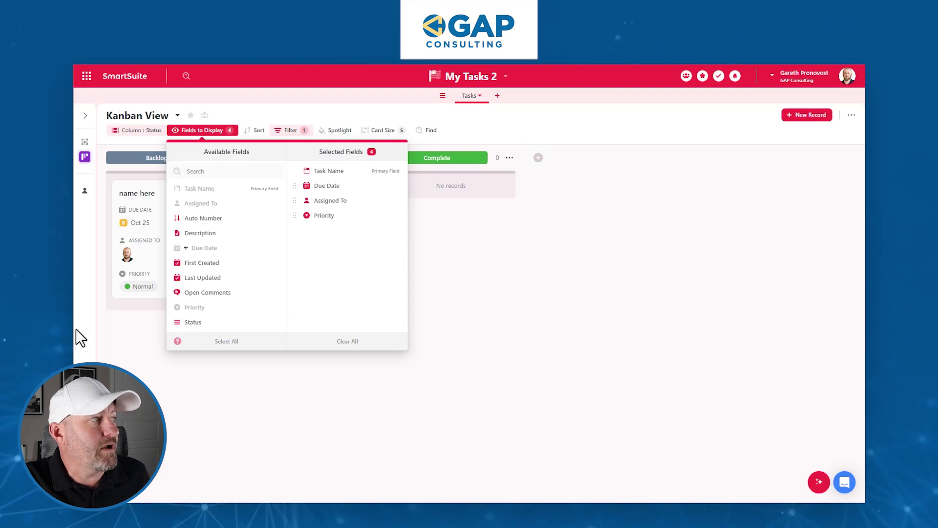
left_click(489, 386)
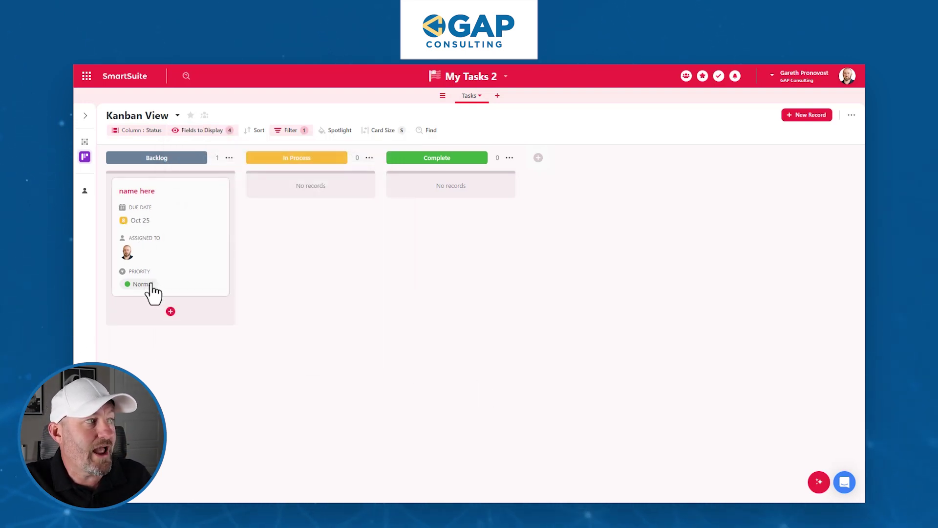
Switch the record page of "name here" to the One Column layout and move the Description field below Due Date.
left_click(147, 199)
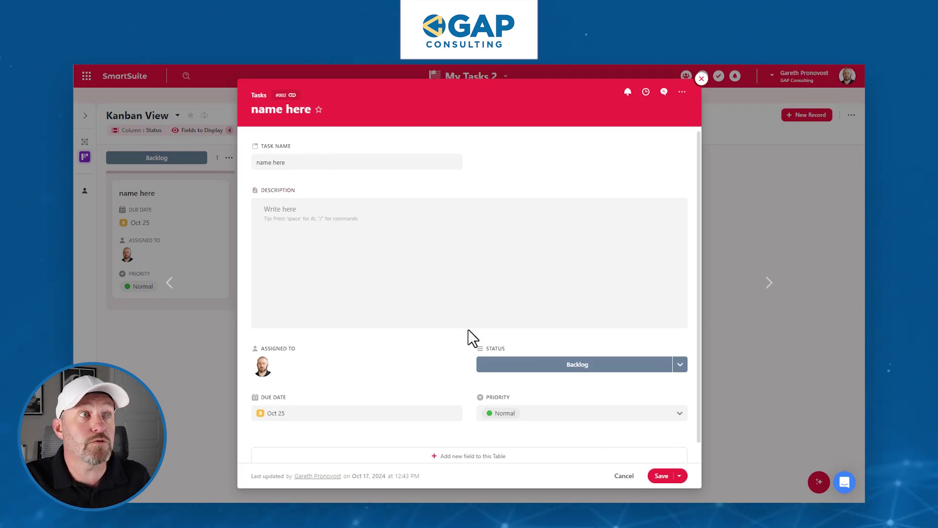
left_click(682, 92)
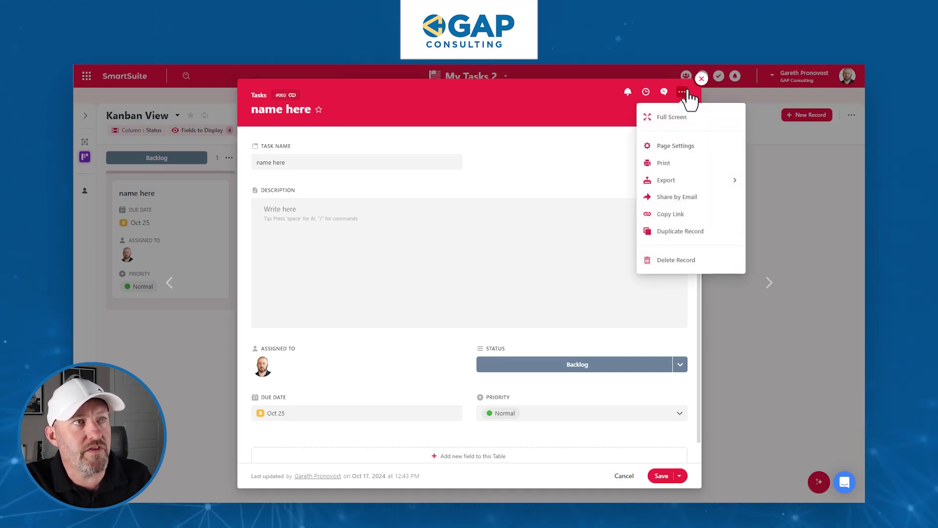
left_click(685, 147)
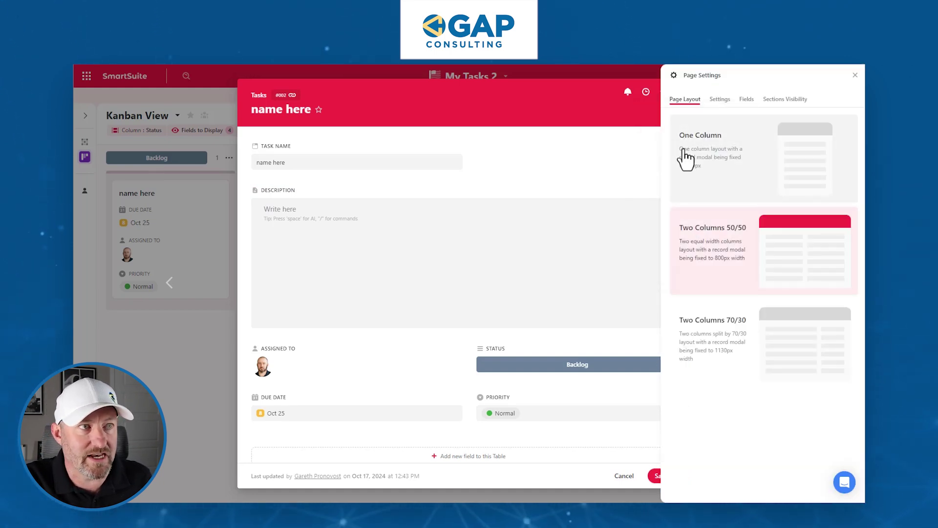
left_click(711, 161)
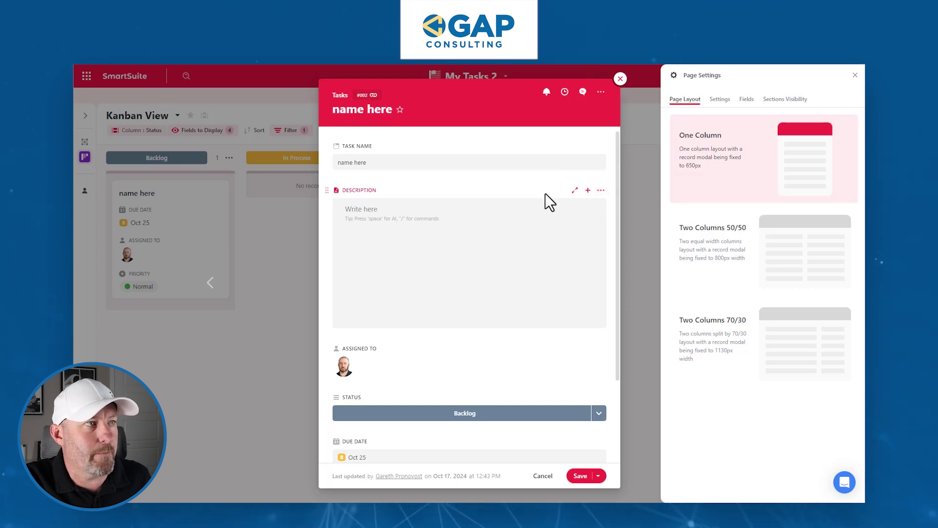
left_click_drag(327, 190, 343, 410)
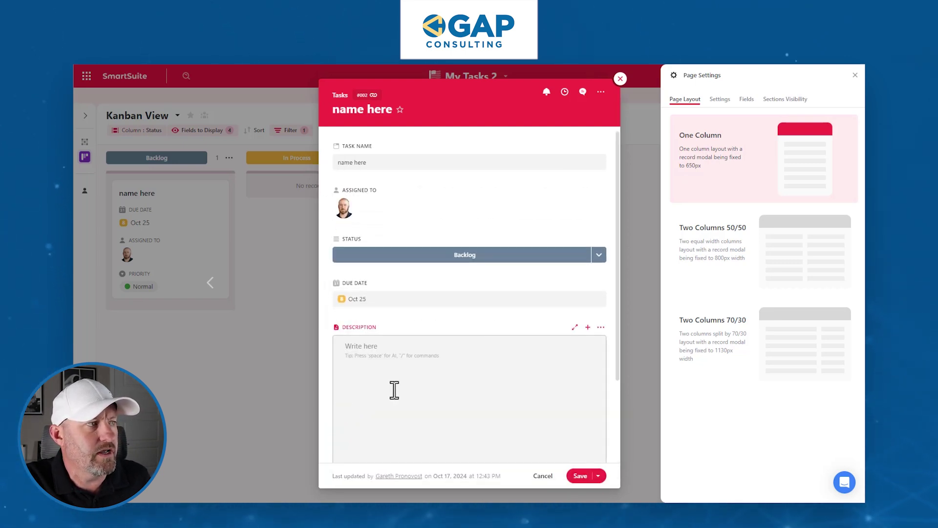
Add a section above the Description field on the record page and name it "hidden".
left_click(601, 328)
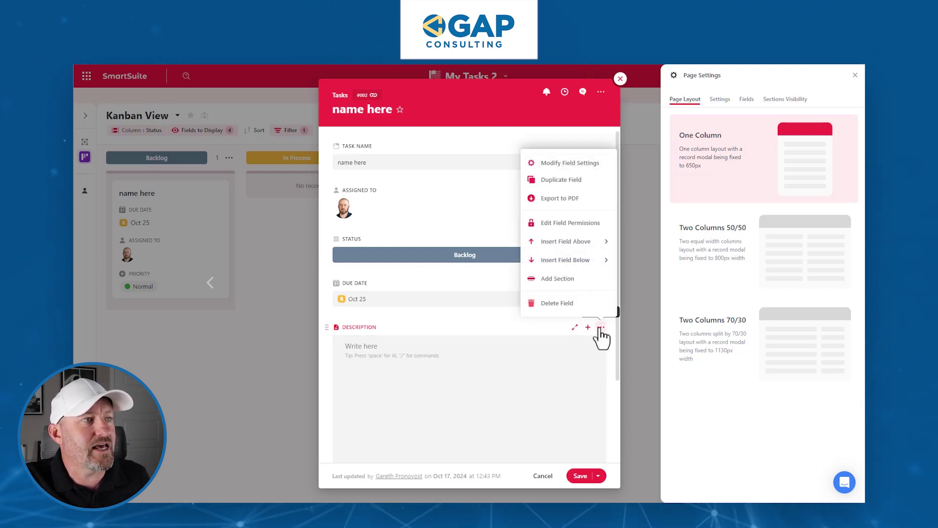
left_click(562, 279)
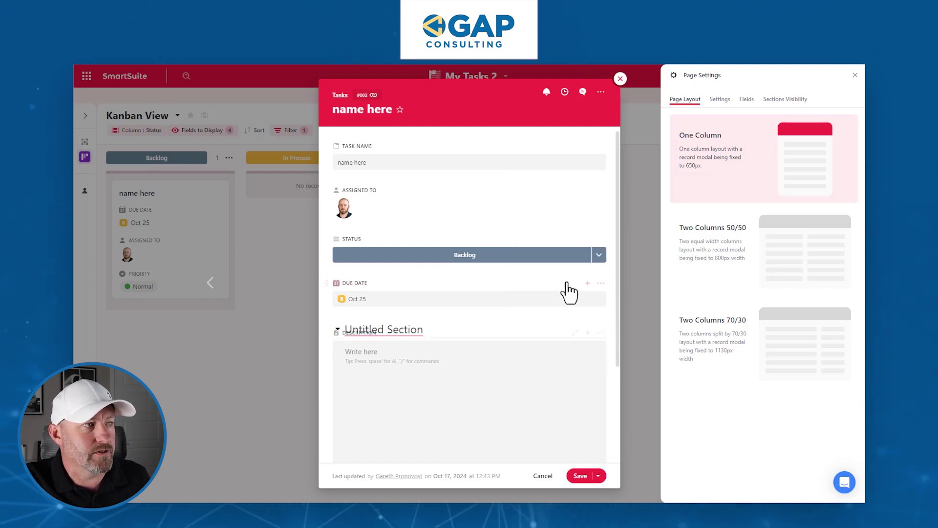
left_click(414, 336)
type("hidden")
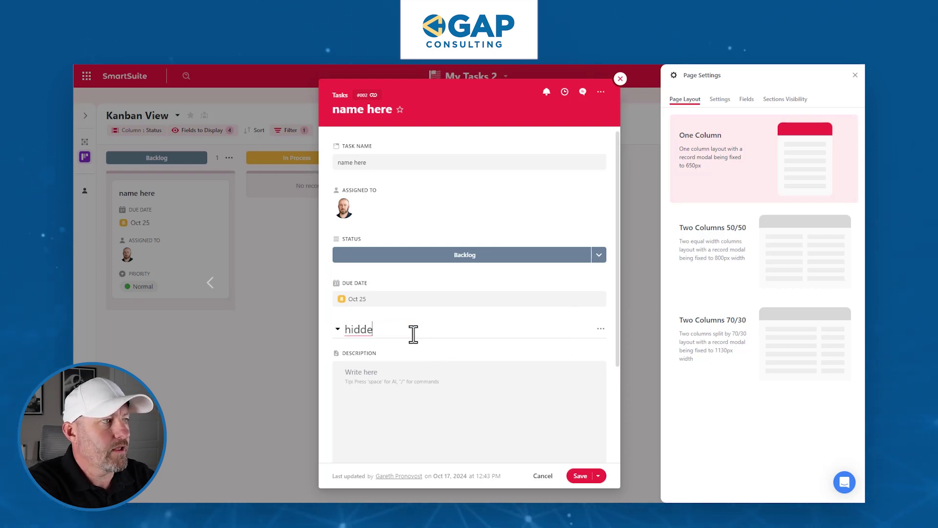
left_click(601, 329)
left_click(601, 329)
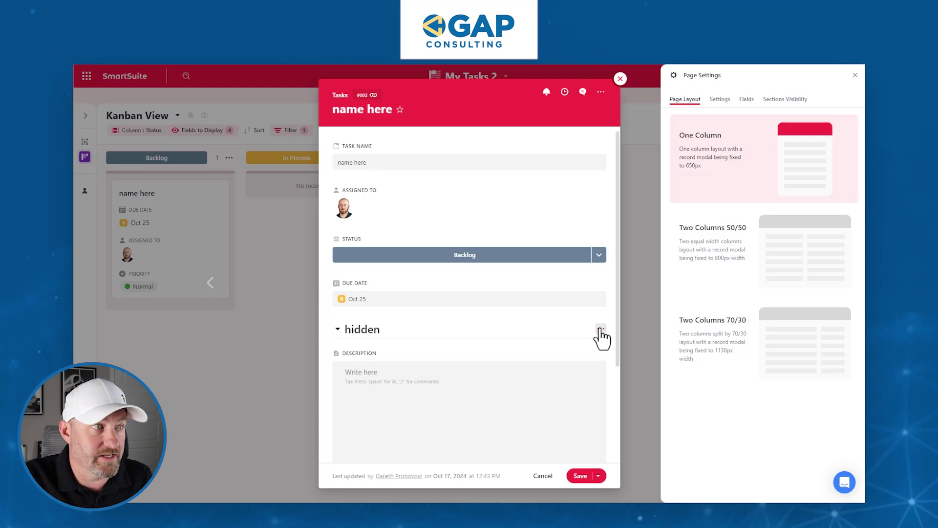
Set the "hidden" section's visibility condition to Description is not empty and save it.
left_click(600, 329)
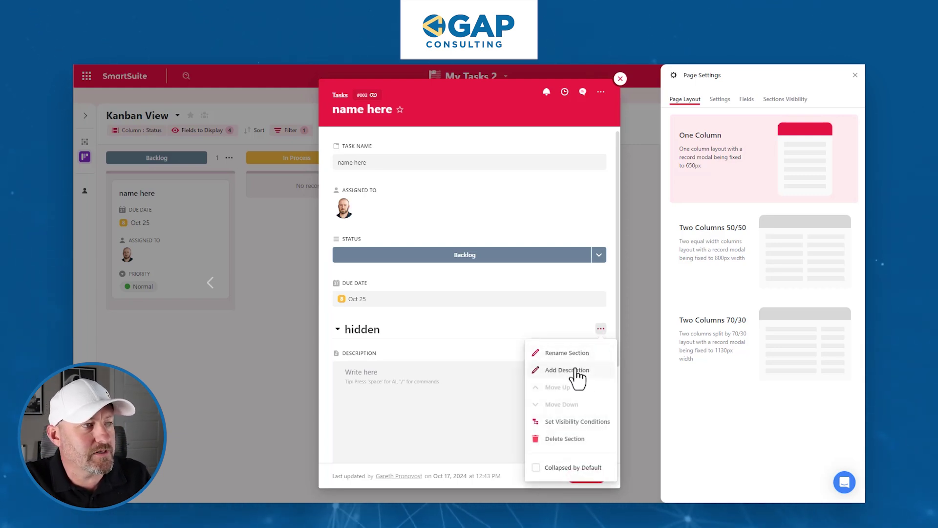
left_click(579, 422)
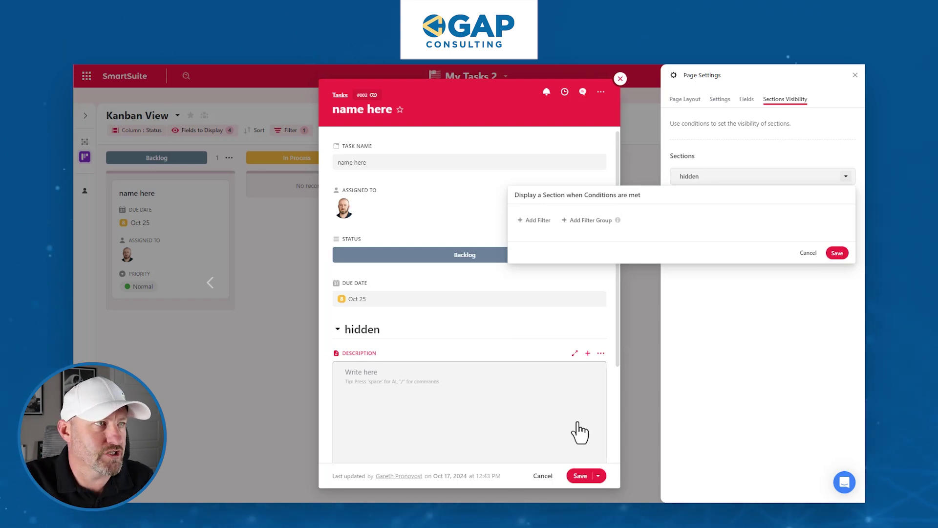
left_click(542, 223)
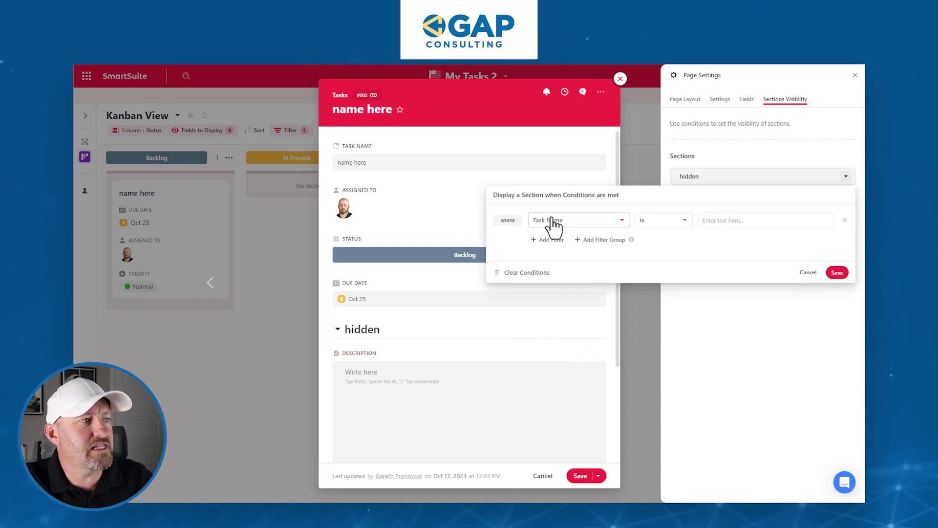
left_click(554, 224)
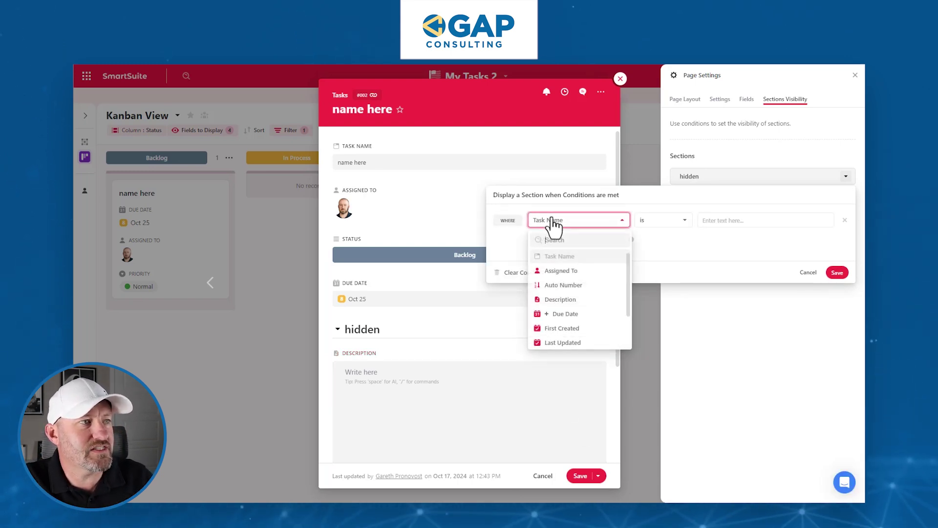
left_click(562, 301)
left_click(687, 223)
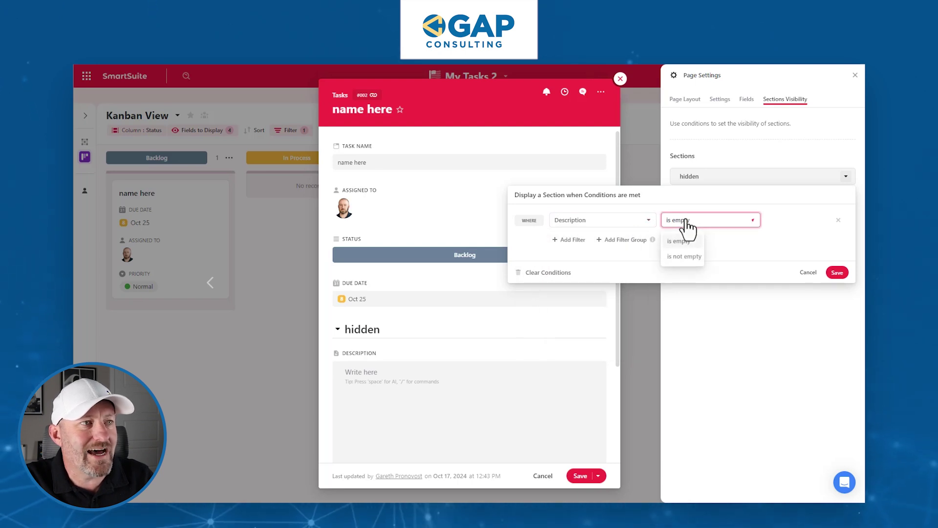
left_click(690, 255)
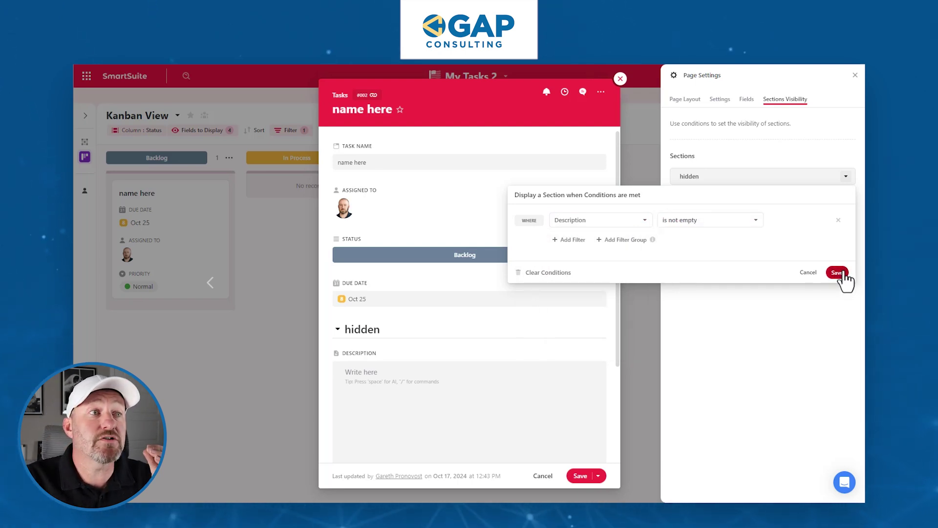
left_click(838, 273)
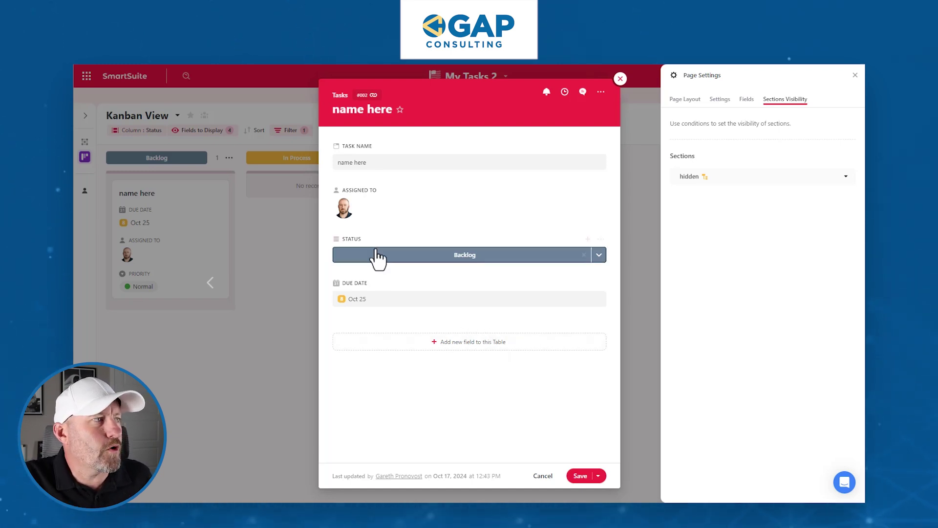
Move the Assigned To field below Status, save the record, and reopen it to check the page layout.
left_click_drag(332, 187, 345, 240)
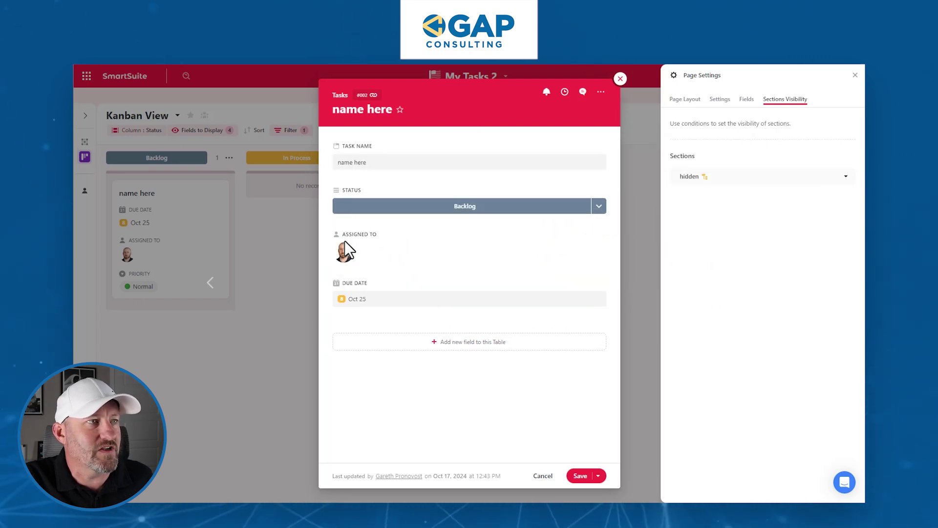
left_click(577, 475)
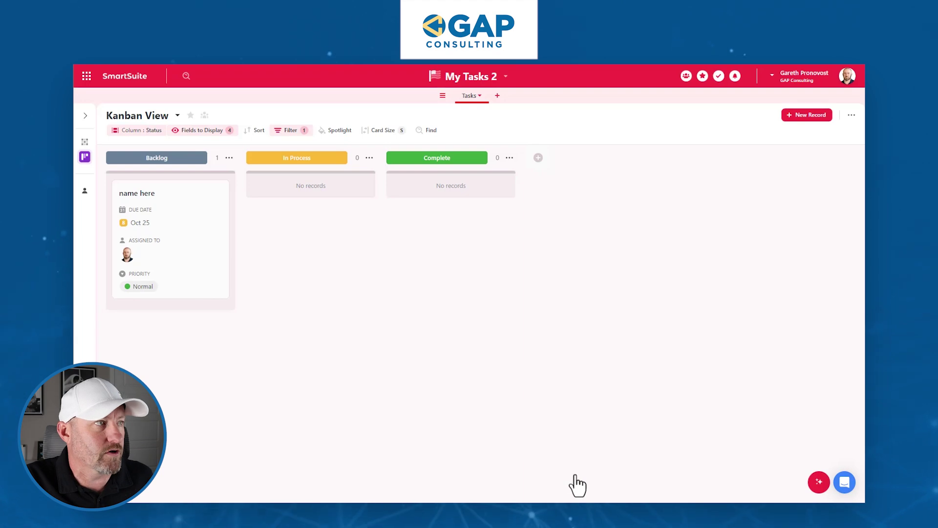
left_click(175, 242)
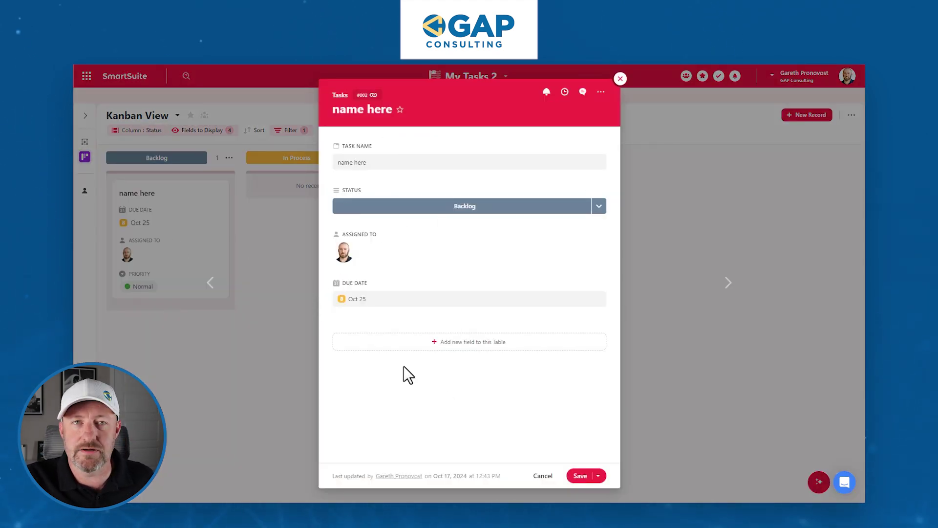
left_click(242, 400)
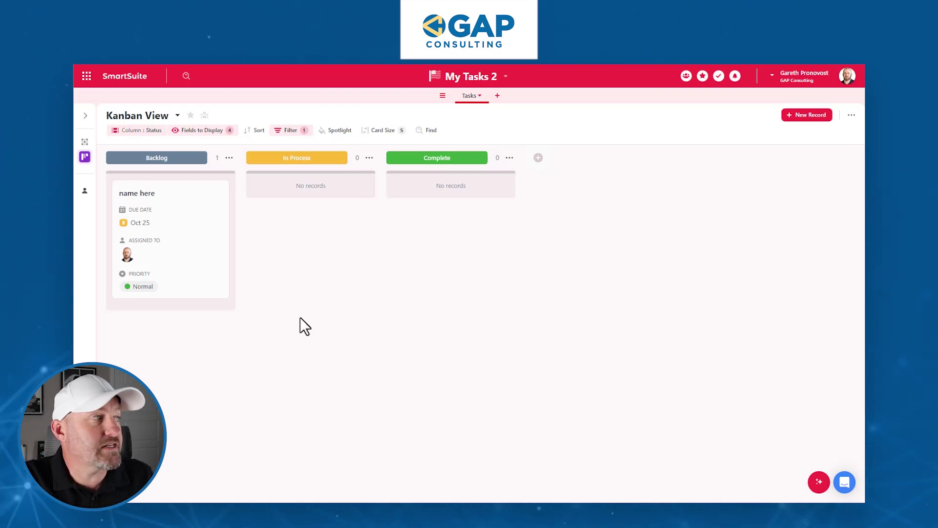
In the Grid View, make the "name here" task's due date repeat weekly on Friday.
left_click(84, 145)
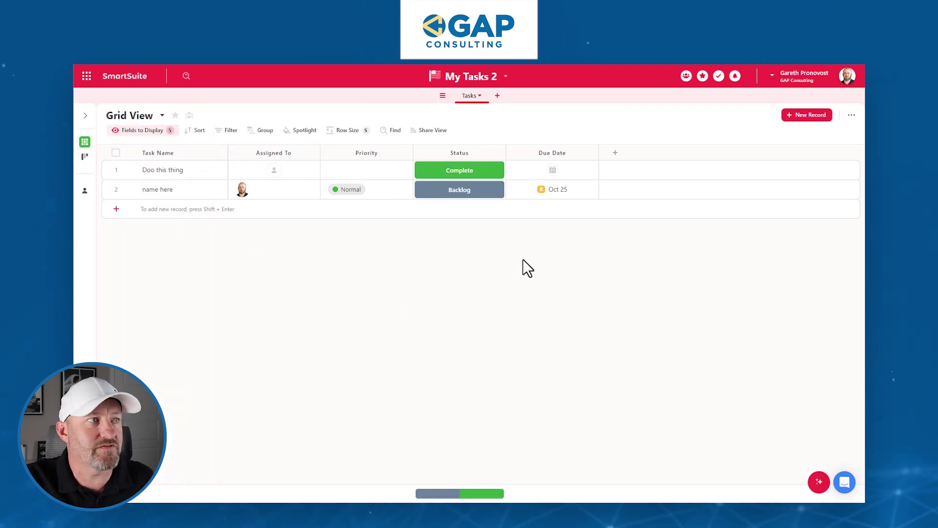
left_click(555, 190)
left_click(555, 187)
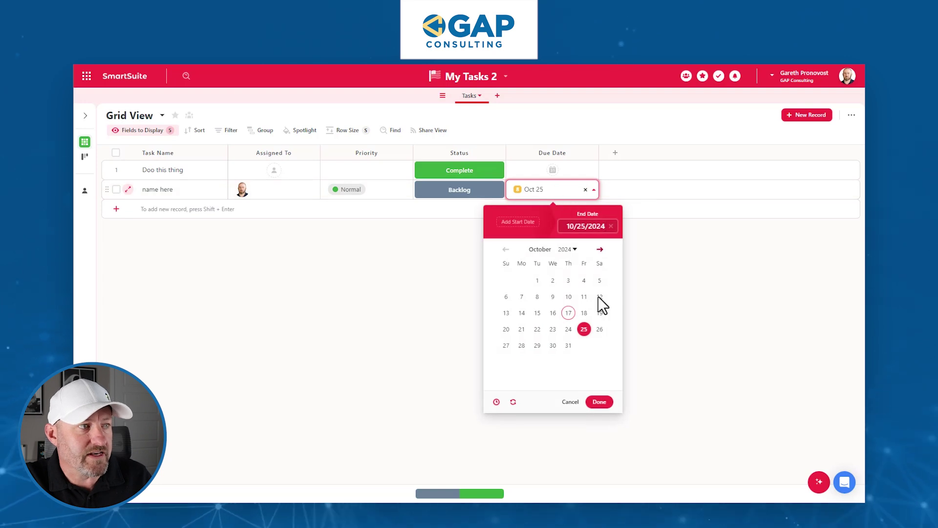
left_click(513, 402)
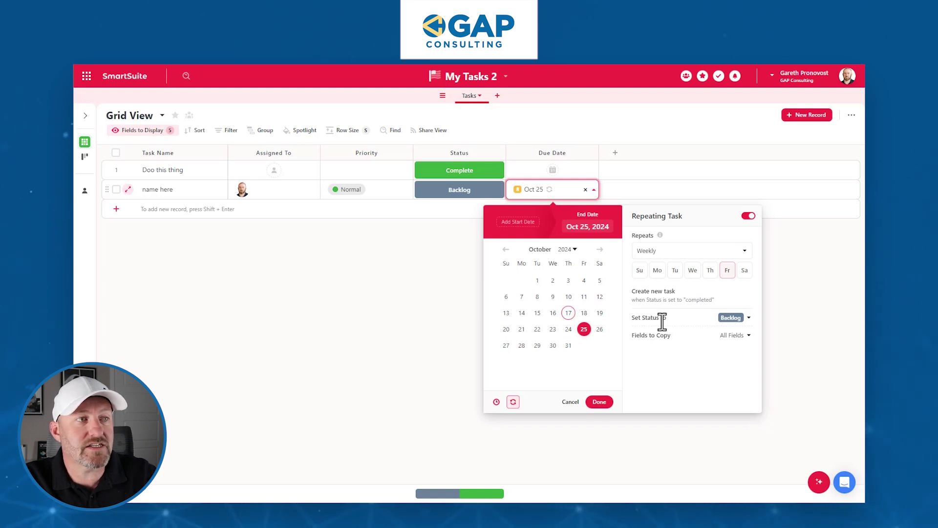
Exclude Description from the fields copied to the repeating task, keeping Assigned To and Priority.
left_click(740, 335)
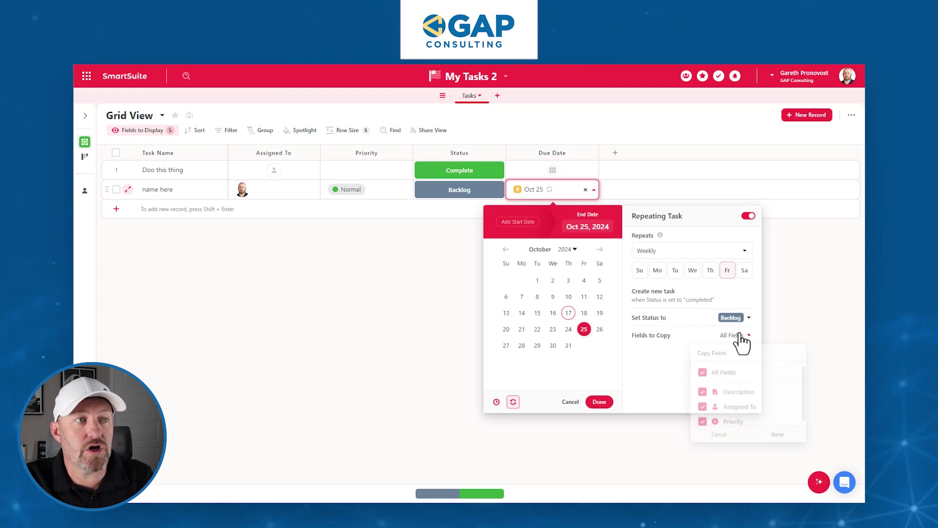
scroll(744, 403, "down", 1)
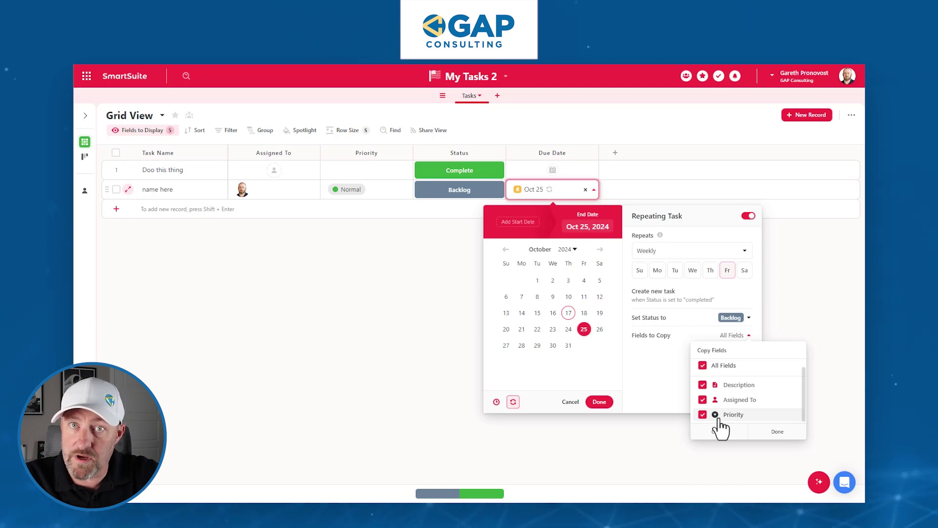
left_click(703, 386)
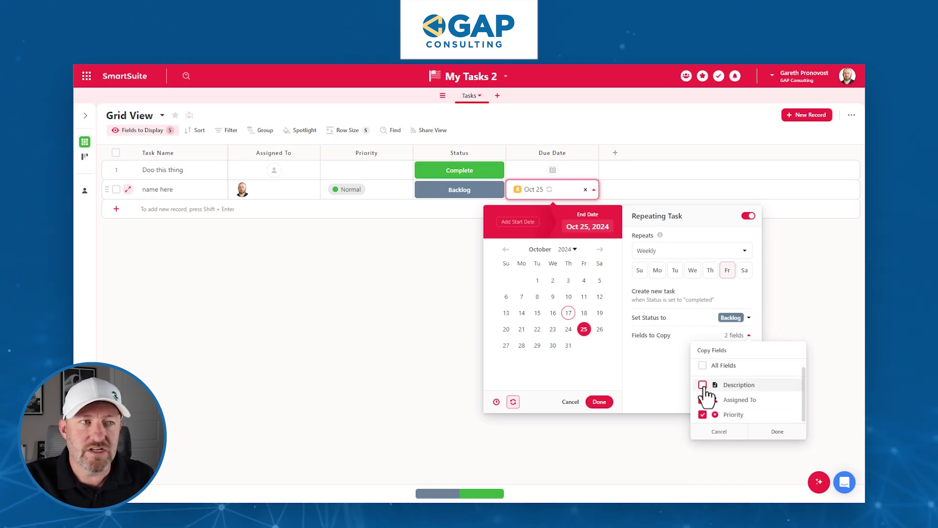
scroll(747, 406, "up", 1)
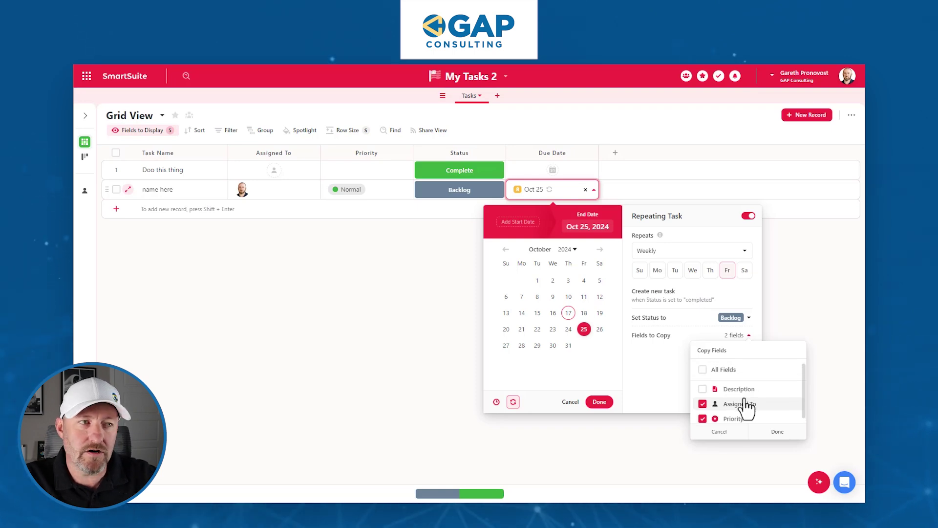
scroll(746, 406, "down", 1)
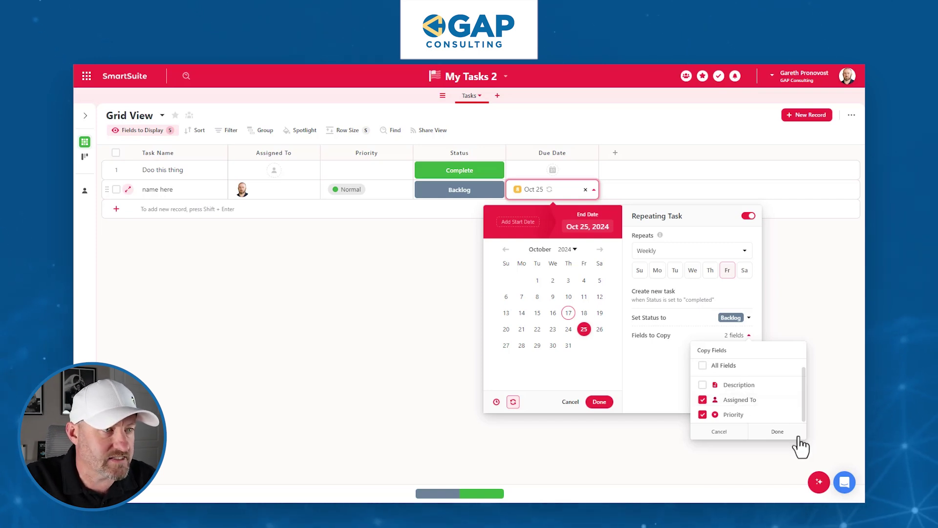
left_click(785, 434)
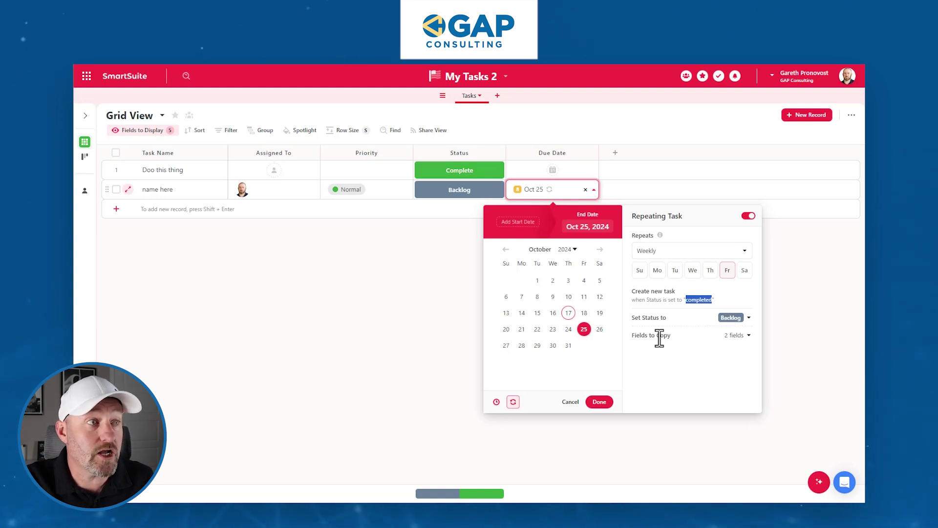
Save the weekly repeat settings and set the "name here" task's status to Complete.
left_click(597, 403)
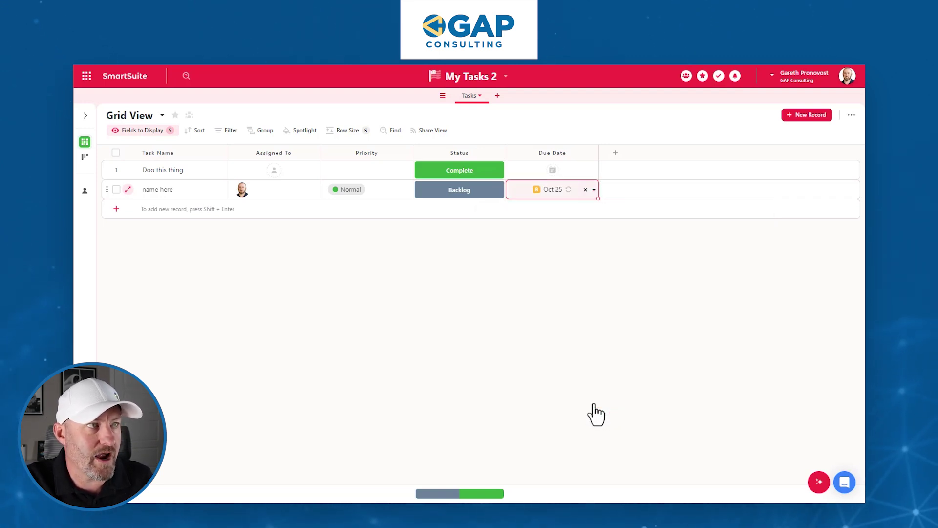
left_click(589, 368)
mouse_move(568, 190)
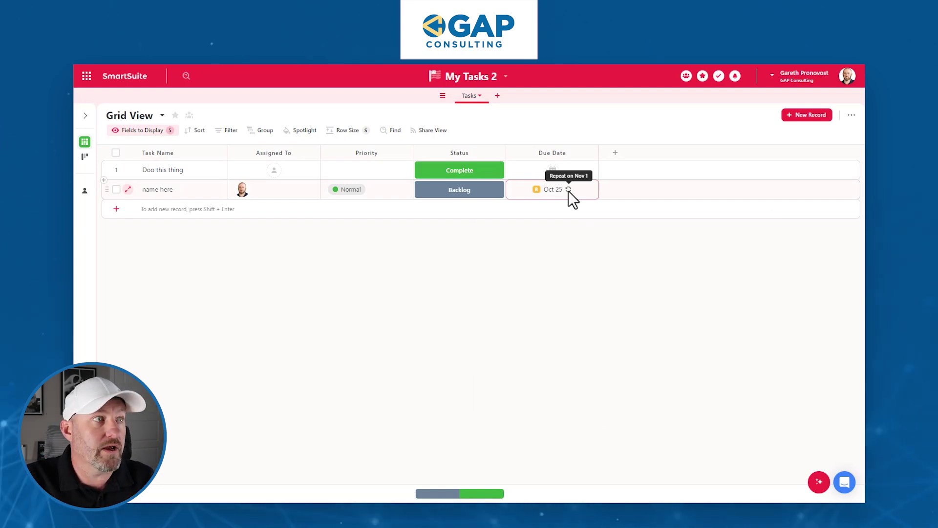
left_click(497, 191)
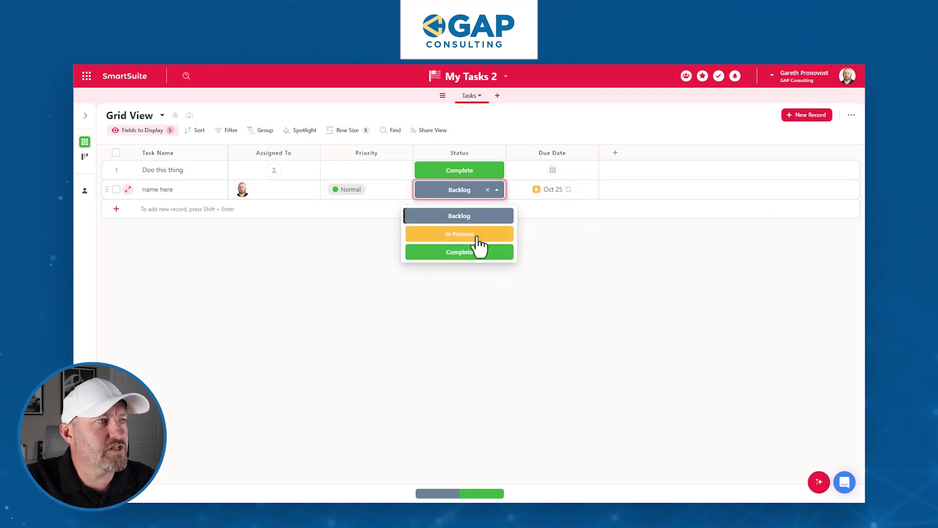
left_click(470, 251)
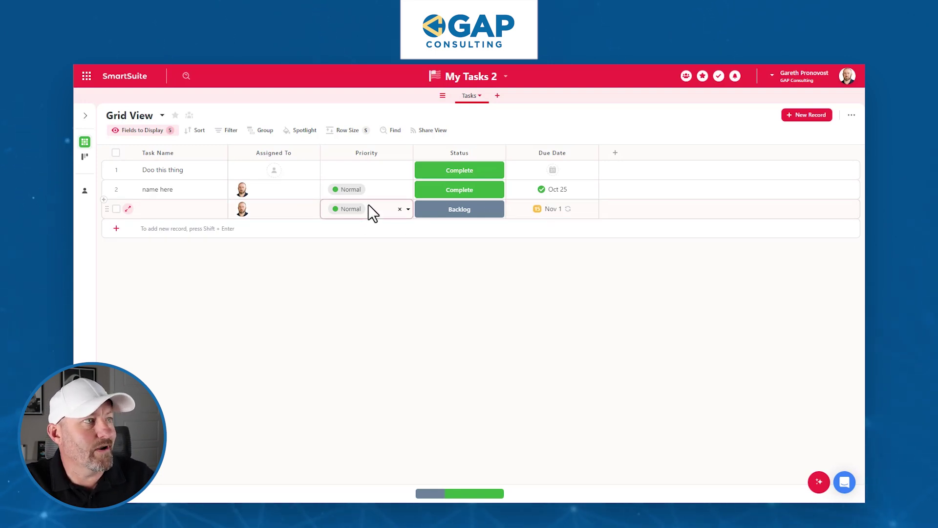
Examine the repeat settings and the fields to copy of the new unnamed task due Nov 1.
left_click(568, 210)
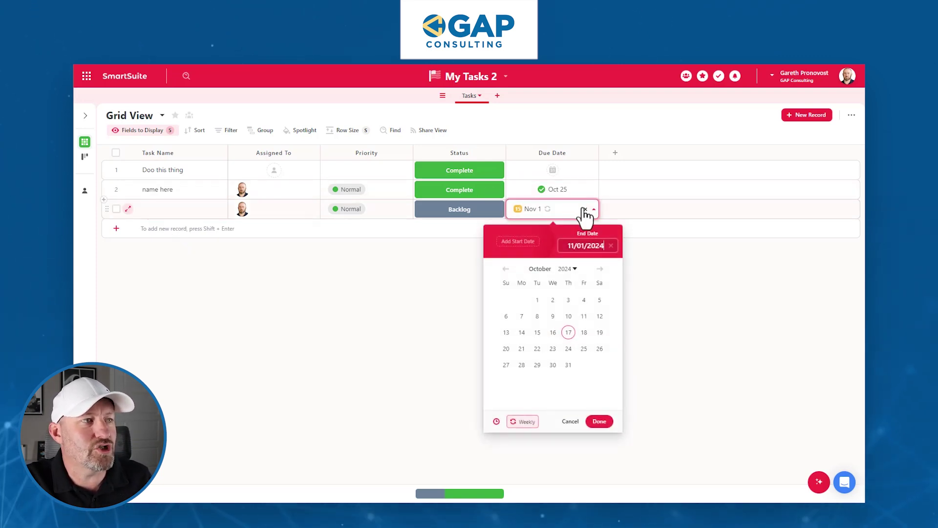
left_click(523, 422)
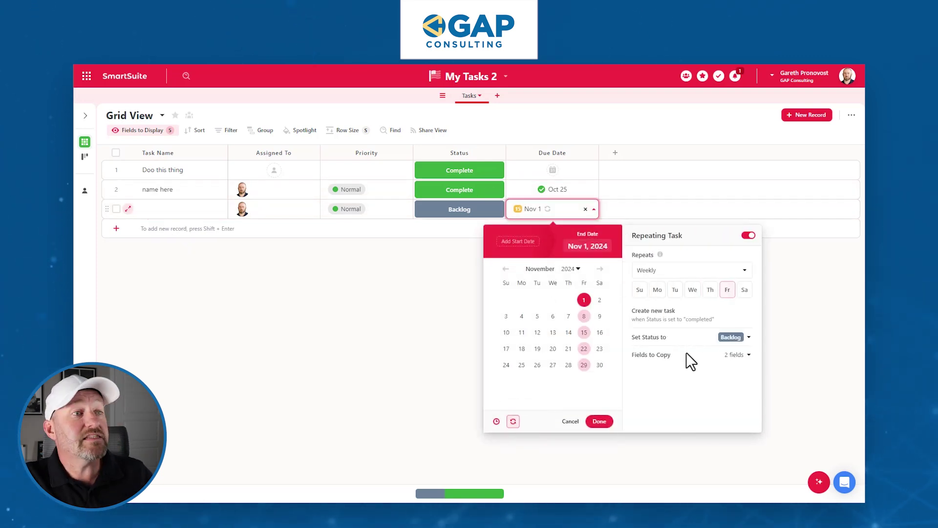
left_click(735, 356)
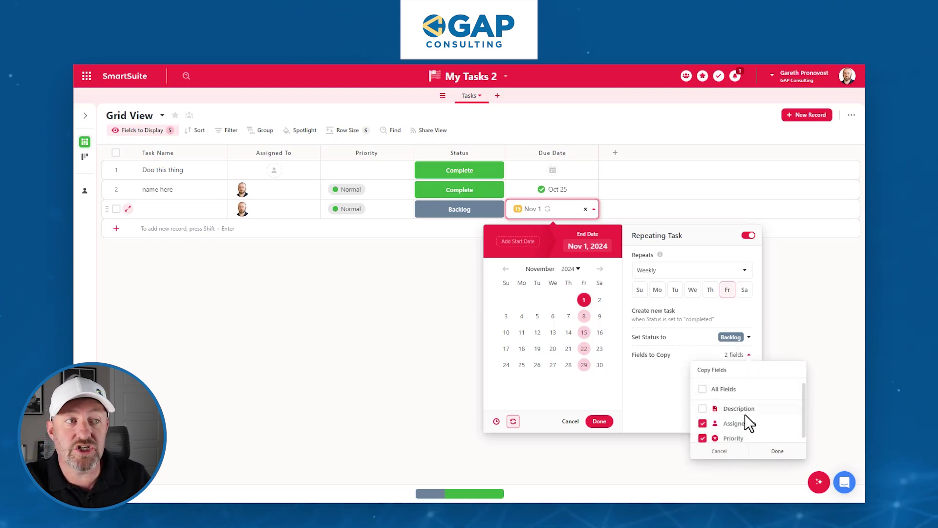
scroll(745, 420, "down", 1)
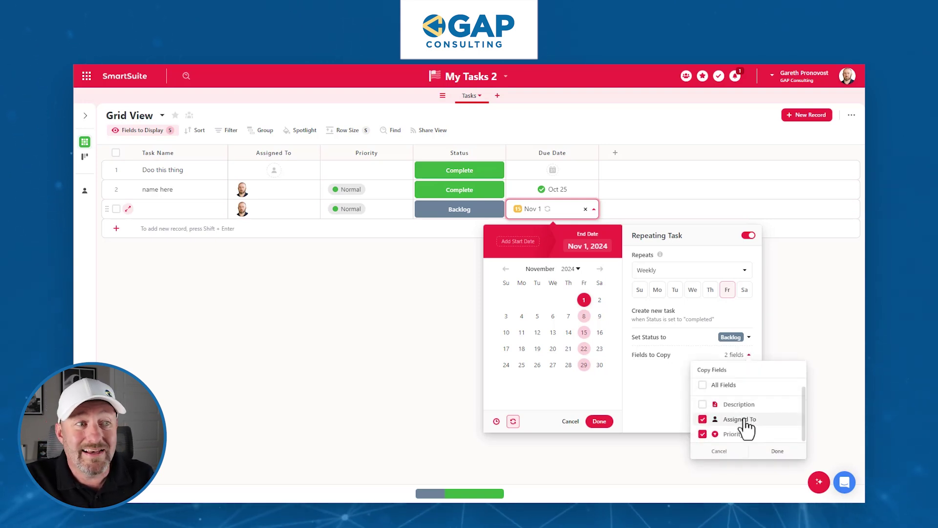
scroll(745, 428, "up", 1)
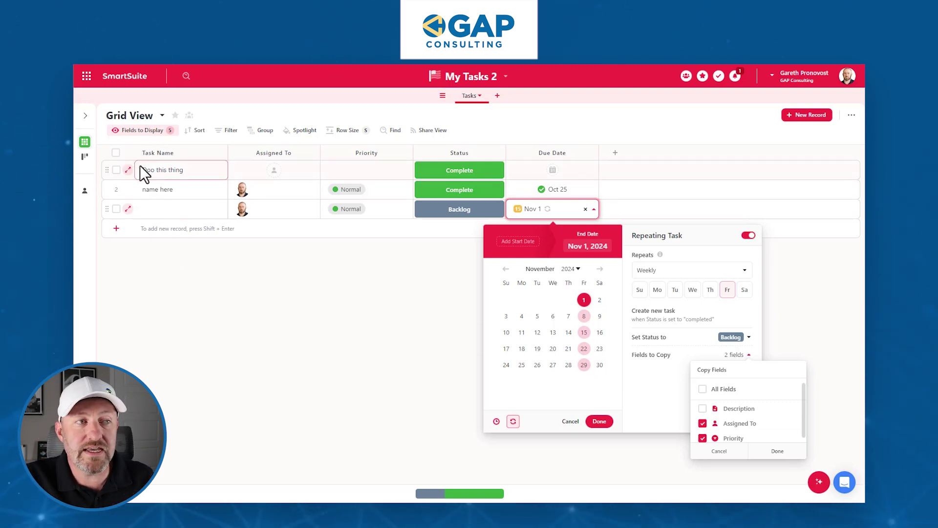
left_click(770, 454)
left_click(791, 412)
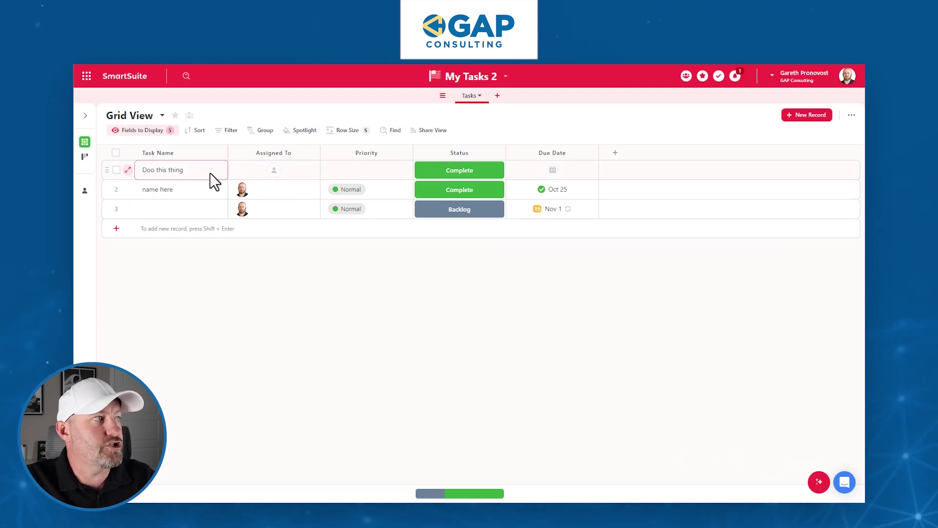
Add a text field called Name directly after Task Name and copy the existing task names into it.
left_click(222, 152)
mouse_move(193, 219)
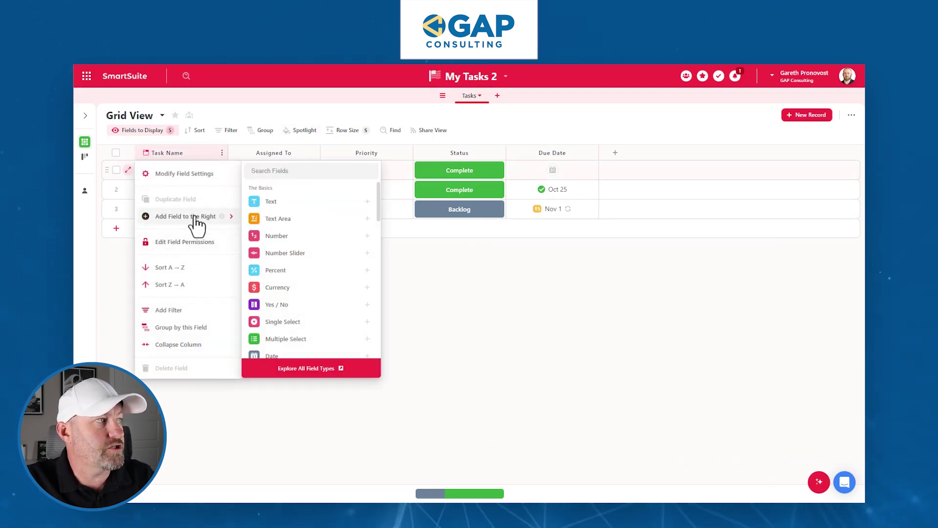
left_click(287, 207)
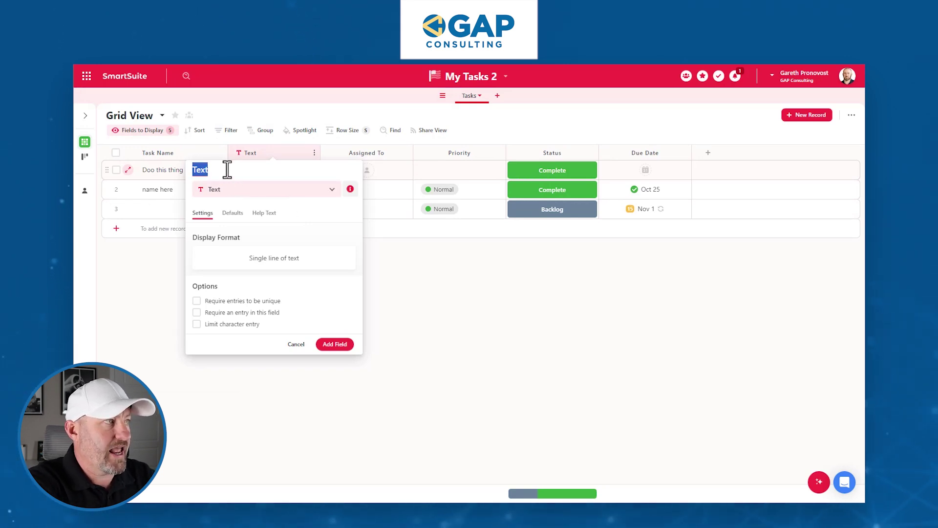
left_click(334, 345)
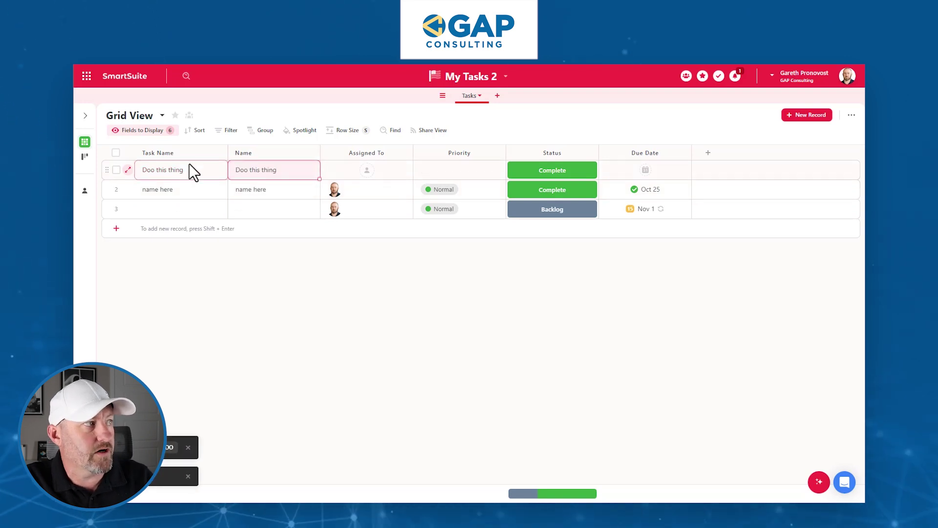
Make the Task Name title auto-generated from the Name field, and hide the Name column from the grid.
left_click(181, 152)
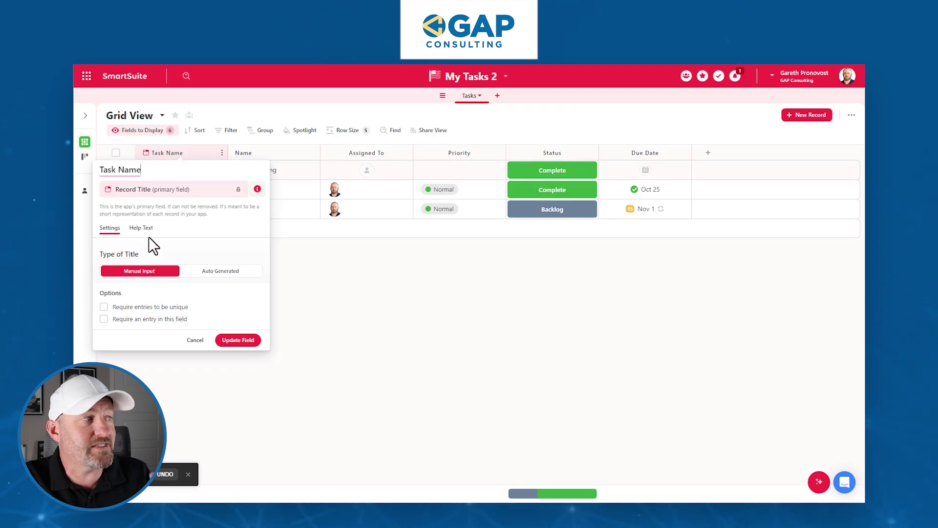
left_click(209, 272)
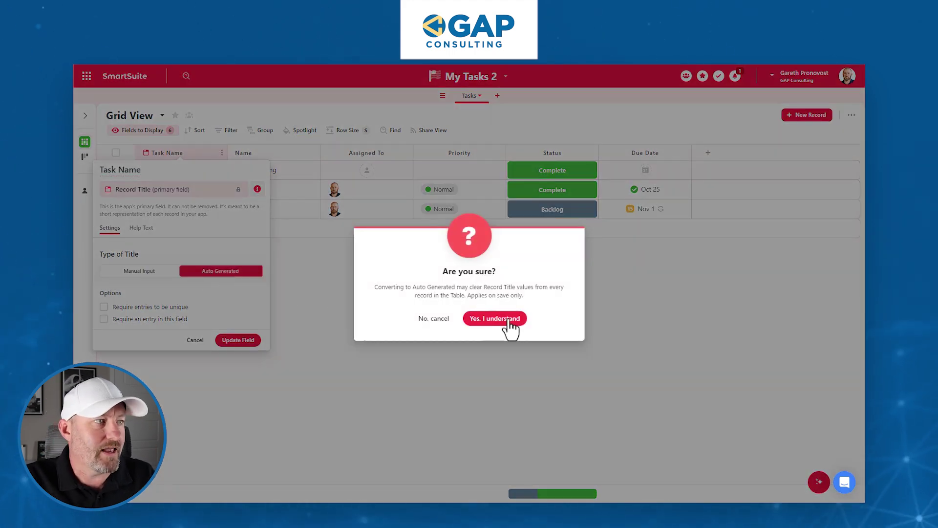
left_click(491, 318)
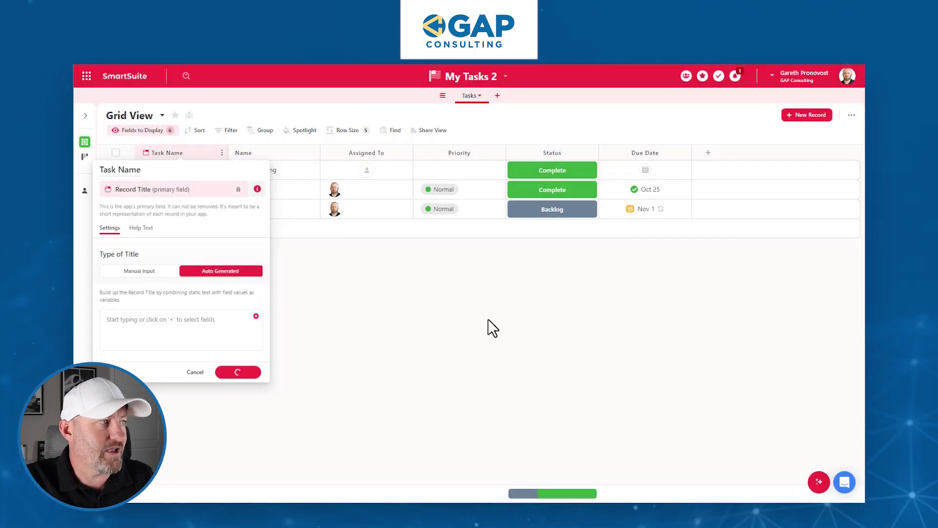
left_click(257, 317)
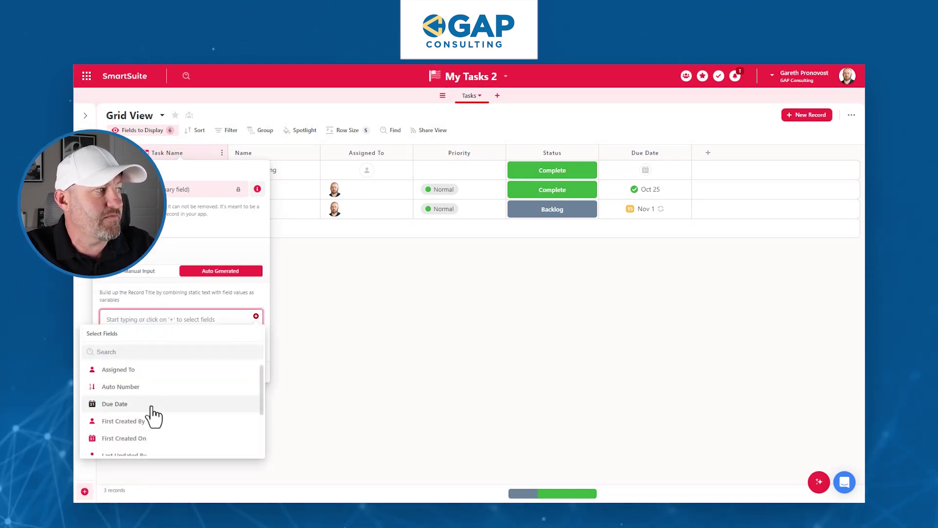
scroll(151, 418, "down", 3)
left_click(133, 417)
left_click(238, 374)
left_click(262, 149)
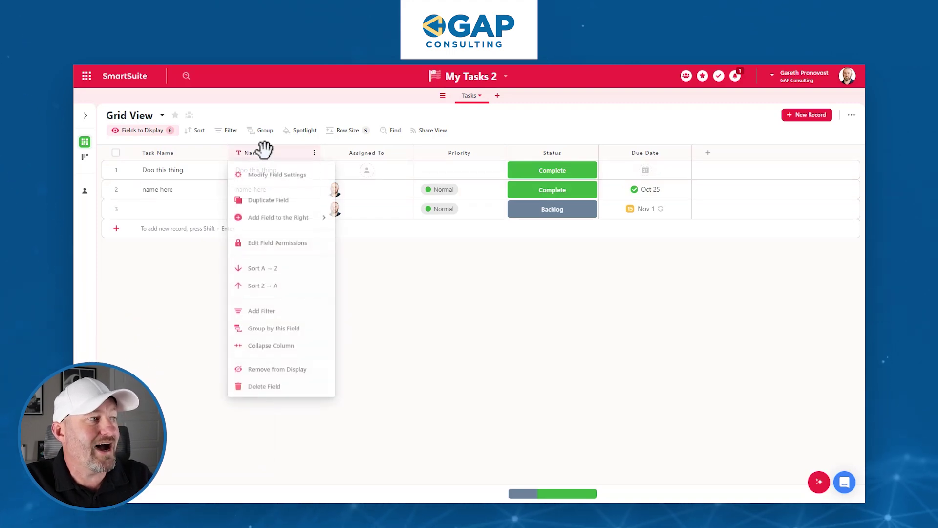
left_click(278, 370)
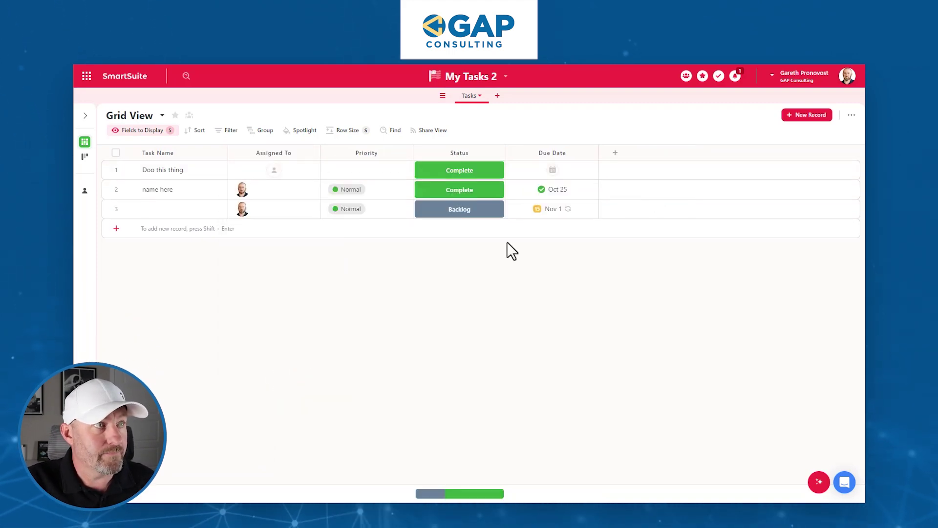
Add Name to the fields copied by the repeating task due Nov 1 and save its date settings.
left_click(568, 214)
left_click(568, 211)
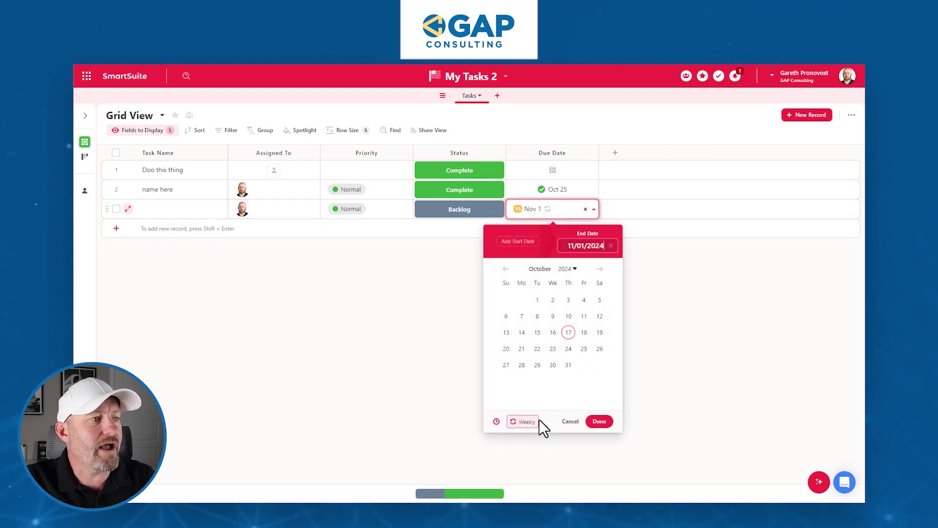
left_click(523, 423)
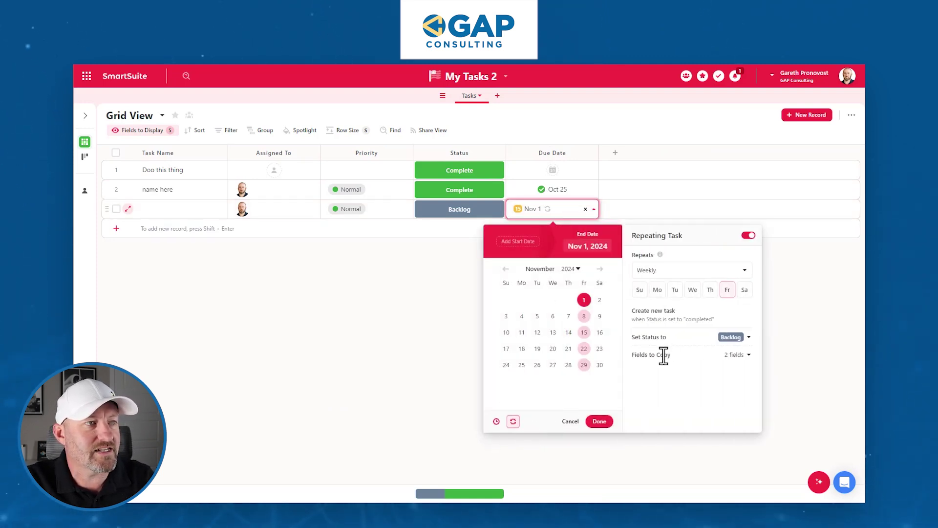
left_click(734, 355)
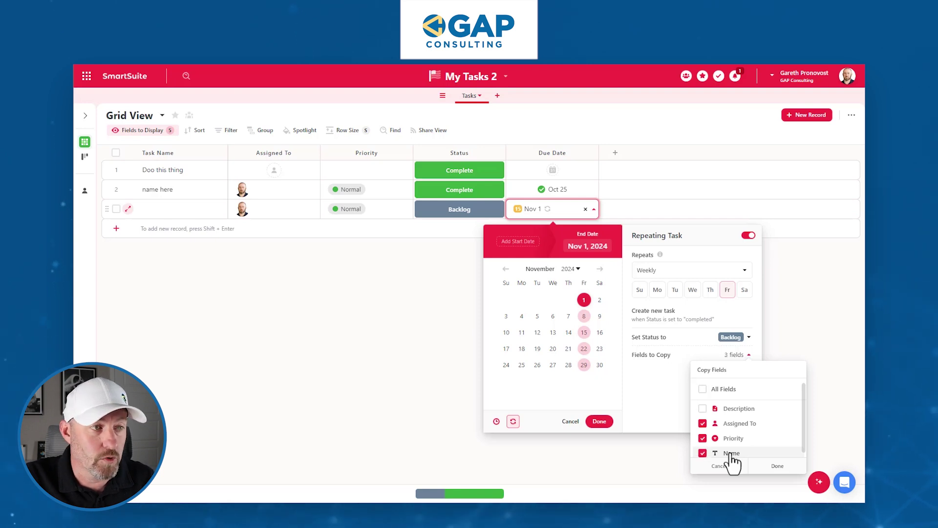
left_click(779, 468)
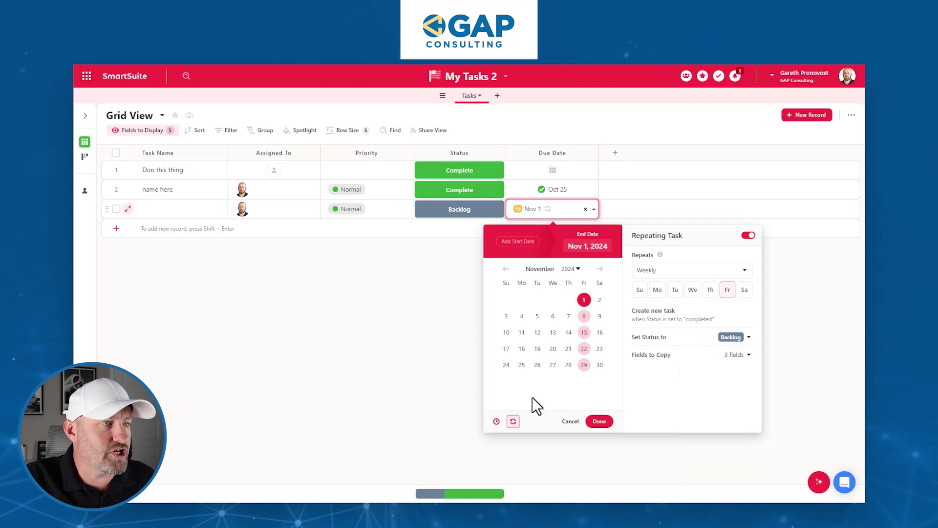
left_click(600, 422)
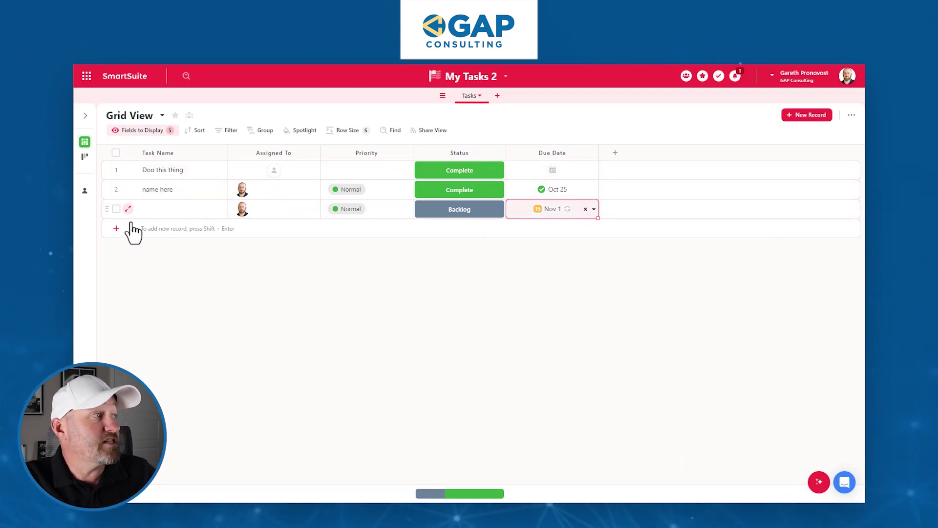
Add a record and rearrange its page layout, placing Name above Status and moving Task Name into the "hidden" section, and save it.
left_click(116, 228)
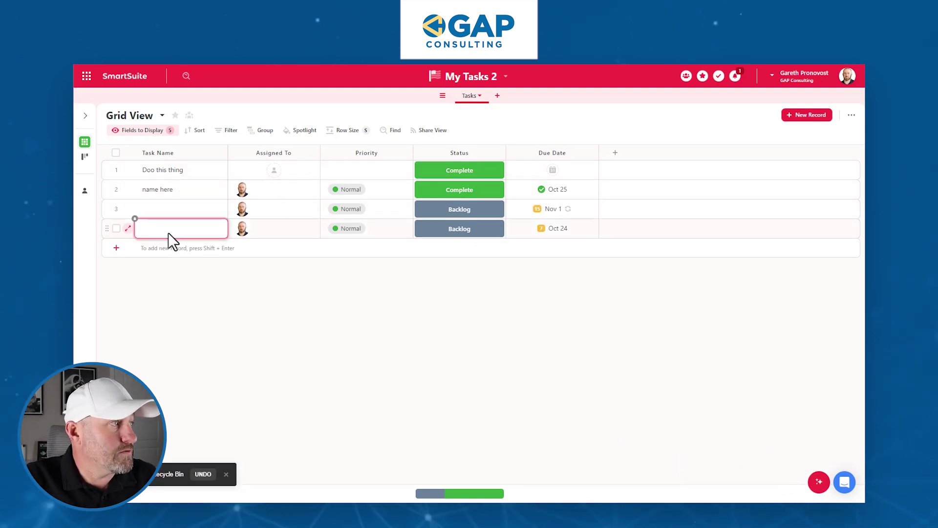
left_click(126, 230)
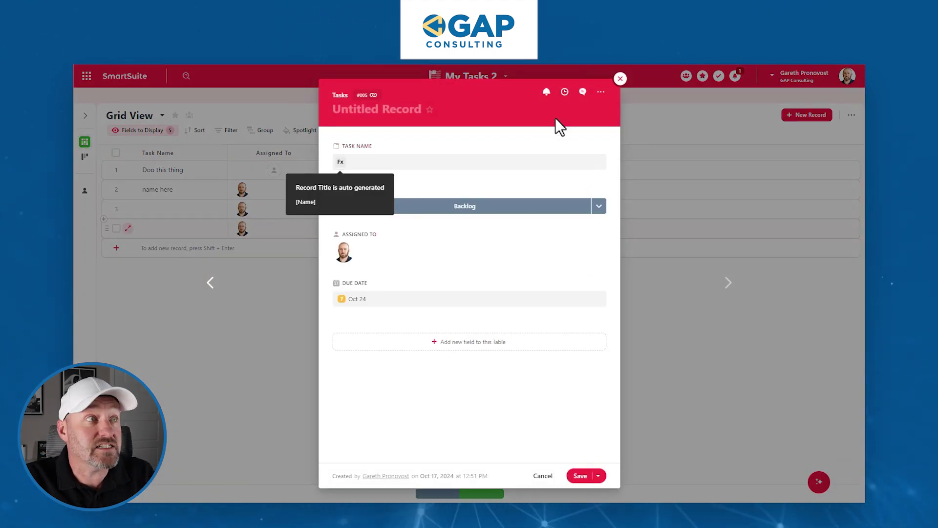
left_click(601, 92)
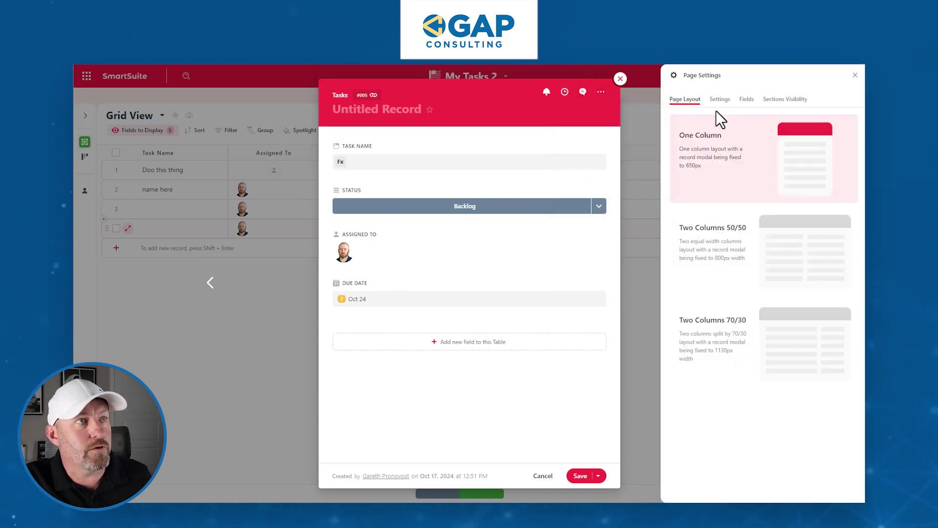
left_click(721, 100)
left_click(775, 100)
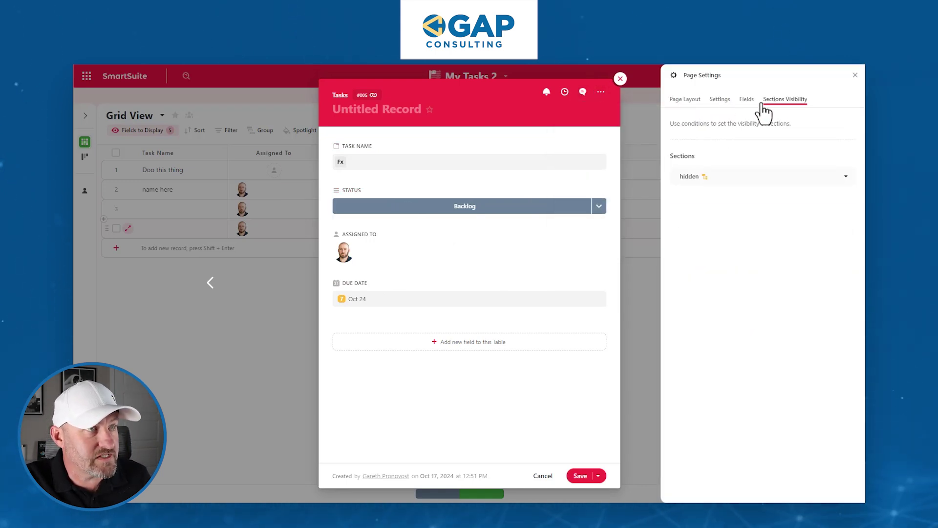
left_click(747, 99)
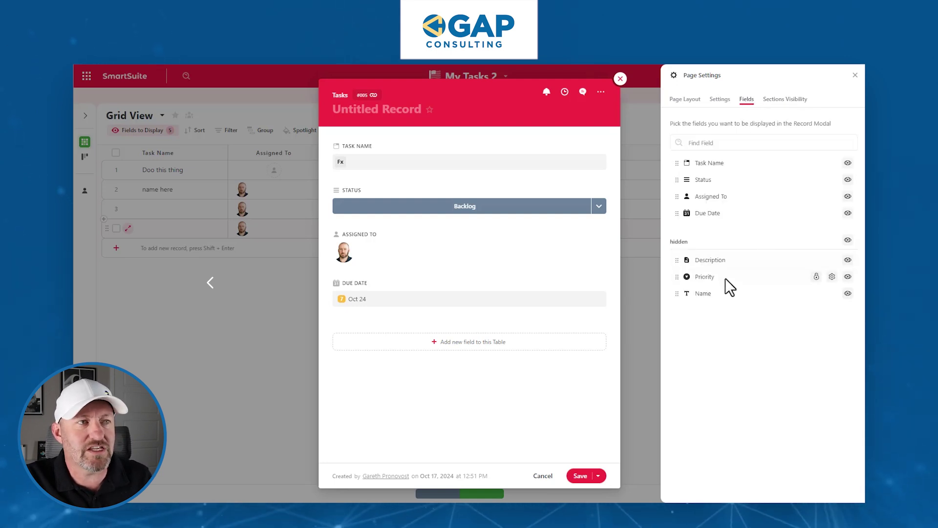
mouse_move(677, 293)
left_mouse_down()
mouse_move(673, 167)
mouse_move(681, 285)
mouse_move(671, 288)
left_mouse_up()
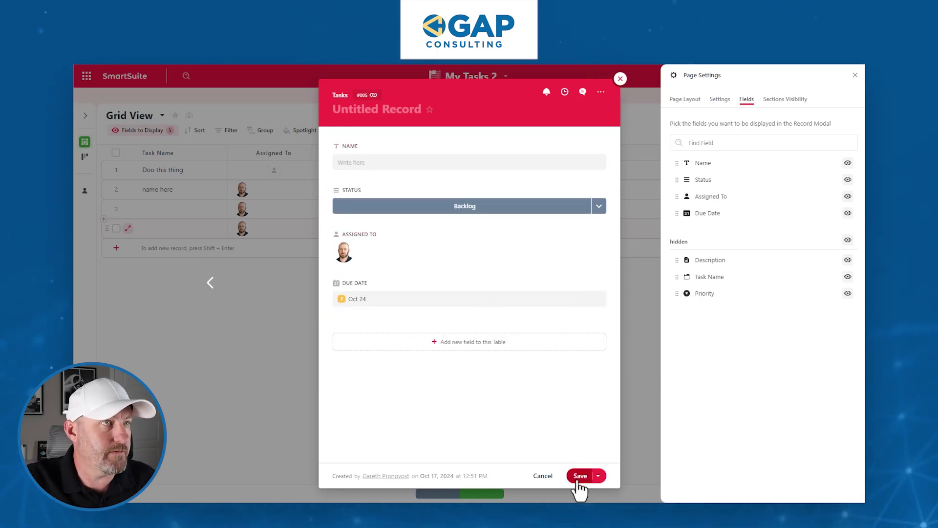
left_click(855, 75)
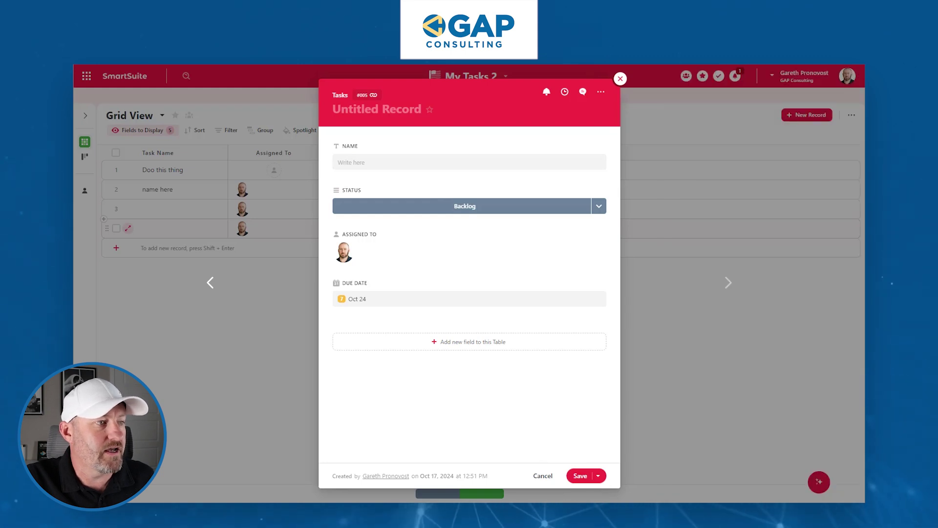
left_click(581, 476)
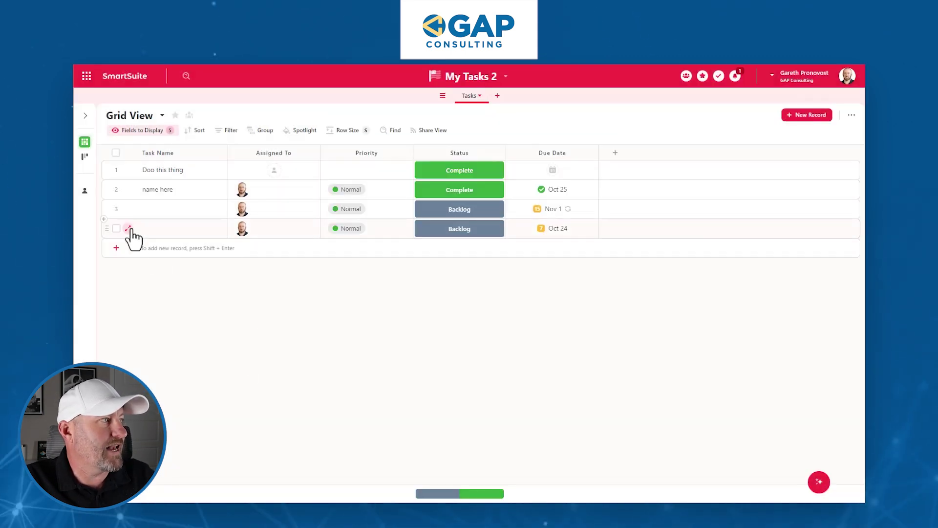
Reopen the newly added record, set its Name to "New Task" and save it.
left_click(129, 228)
left_click(374, 163)
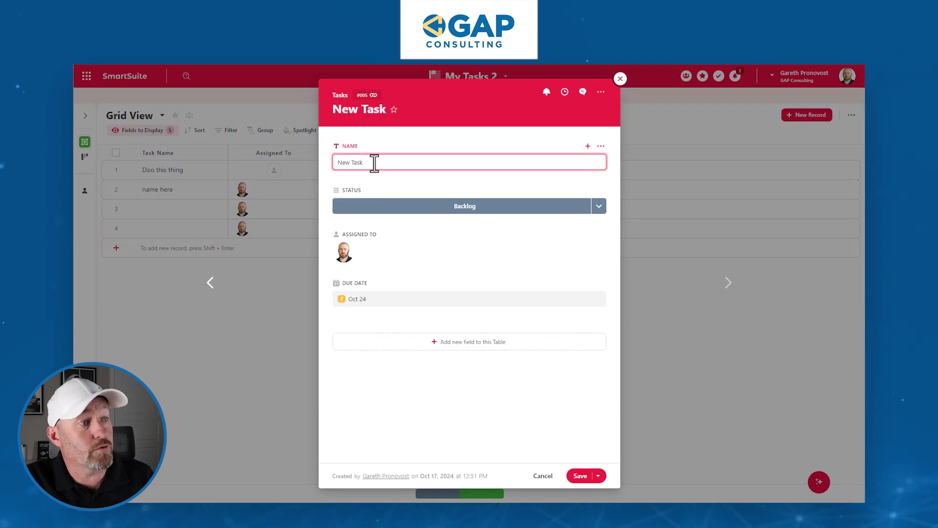
left_click(581, 477)
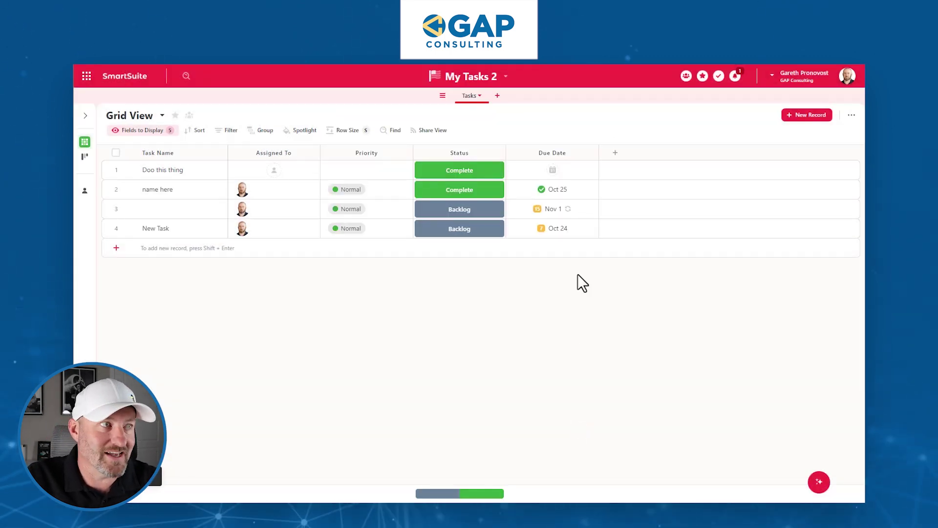
Make the New Task record due Oct 24 a weekly Thursday repeating task, with Description excluded from the fields to copy.
left_click(558, 228)
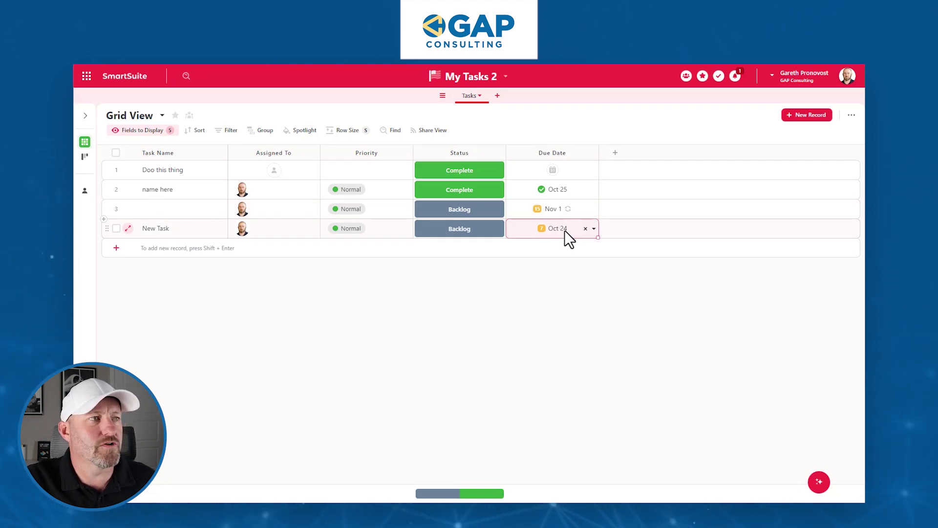
left_click(564, 231)
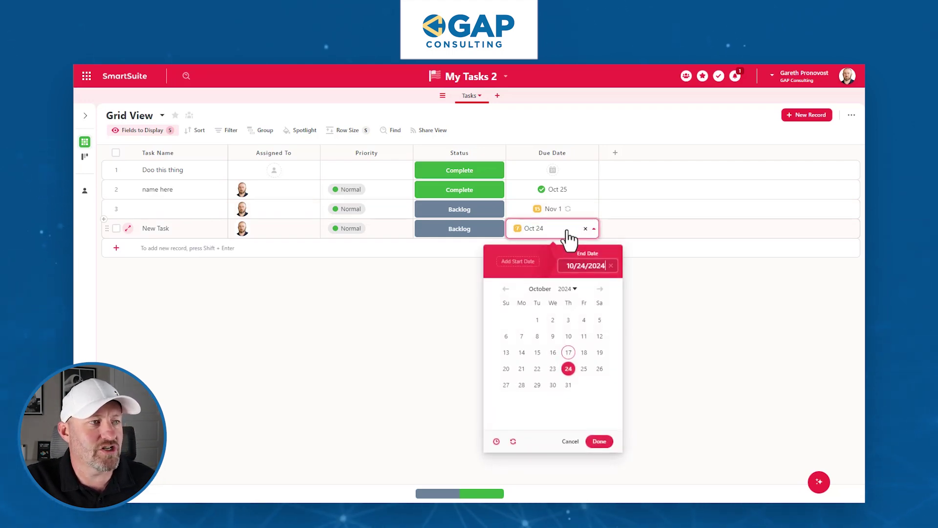
left_click(513, 441)
left_click(738, 375)
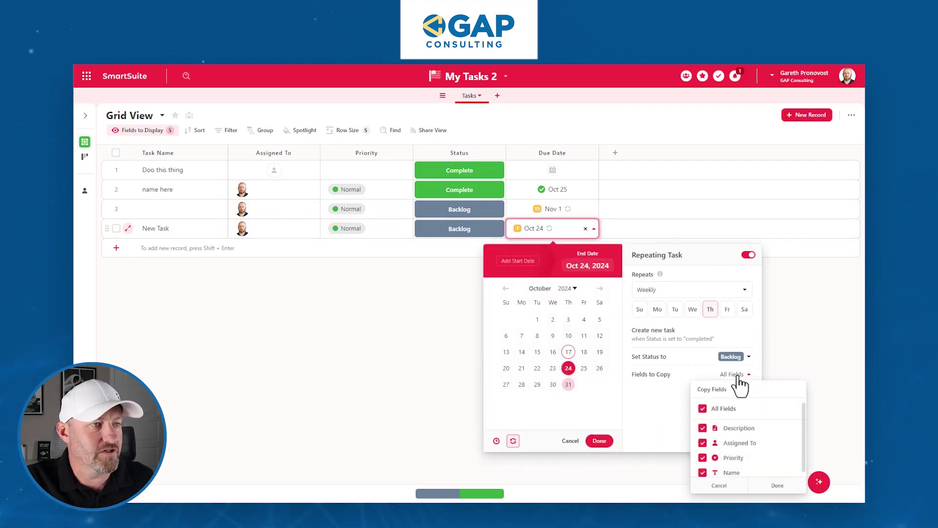
left_click(727, 430)
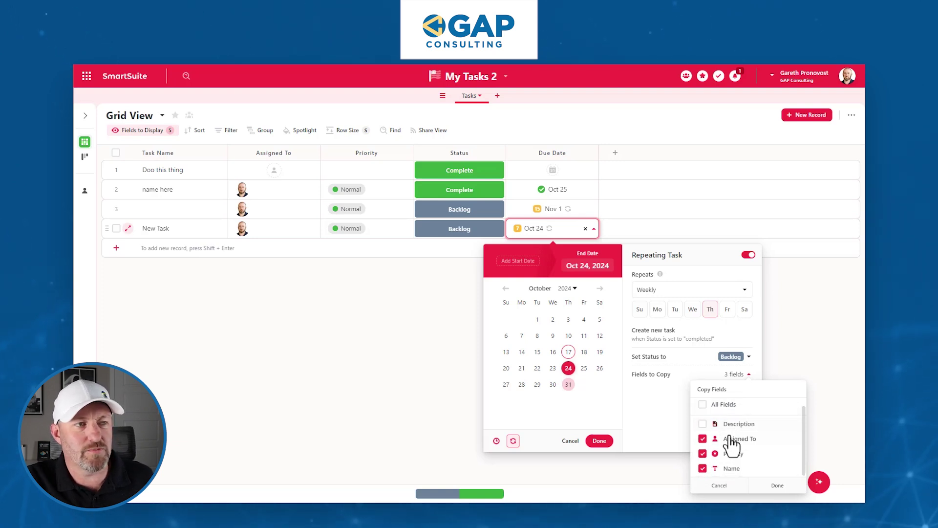
left_click(775, 486)
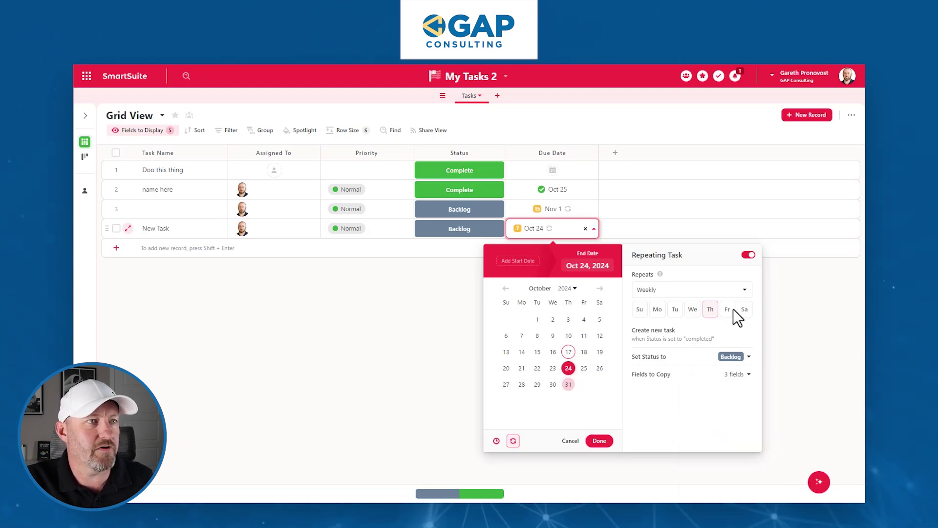
left_click(808, 326)
Set the Status of the New Task record due Oct 24 to Complete.
left_click(497, 230)
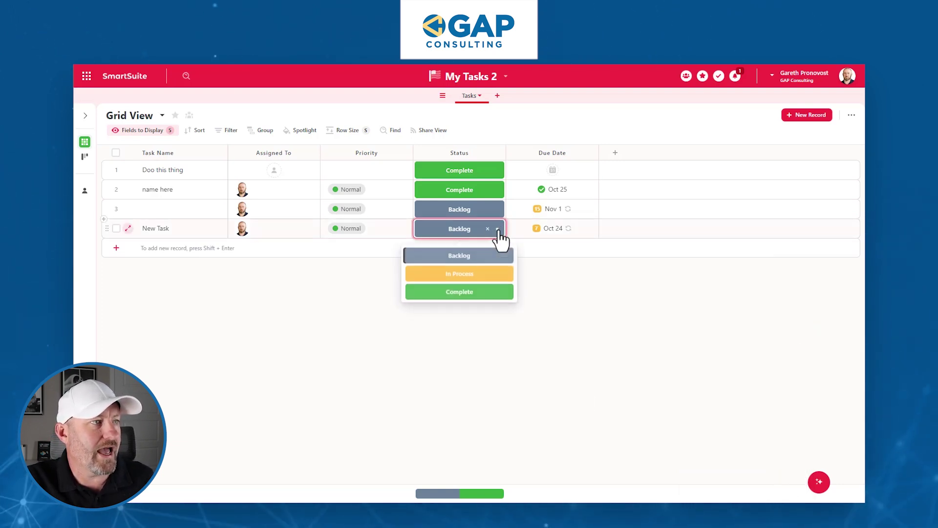
left_click(491, 293)
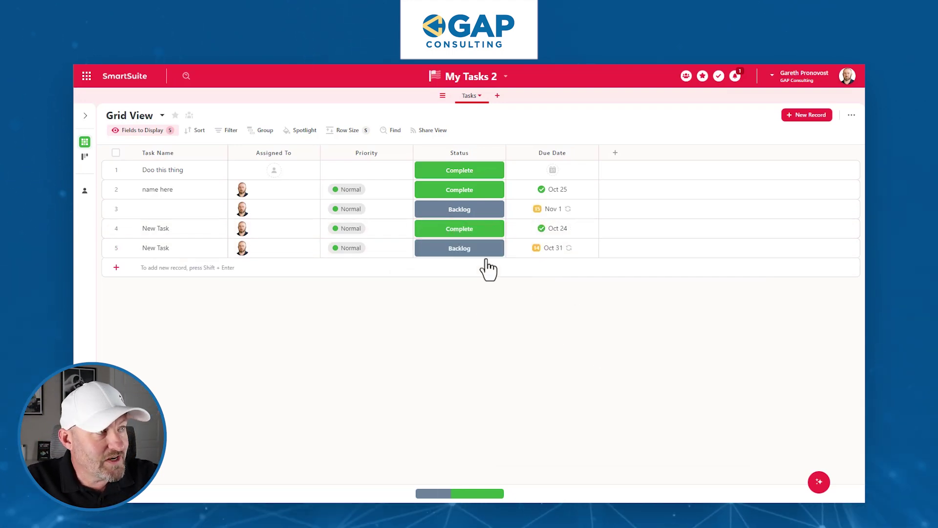
left_click(571, 232)
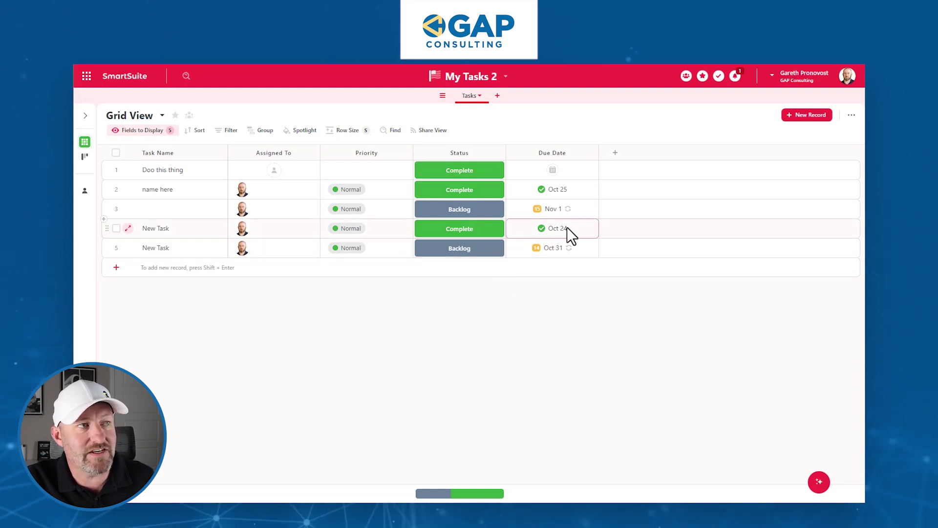